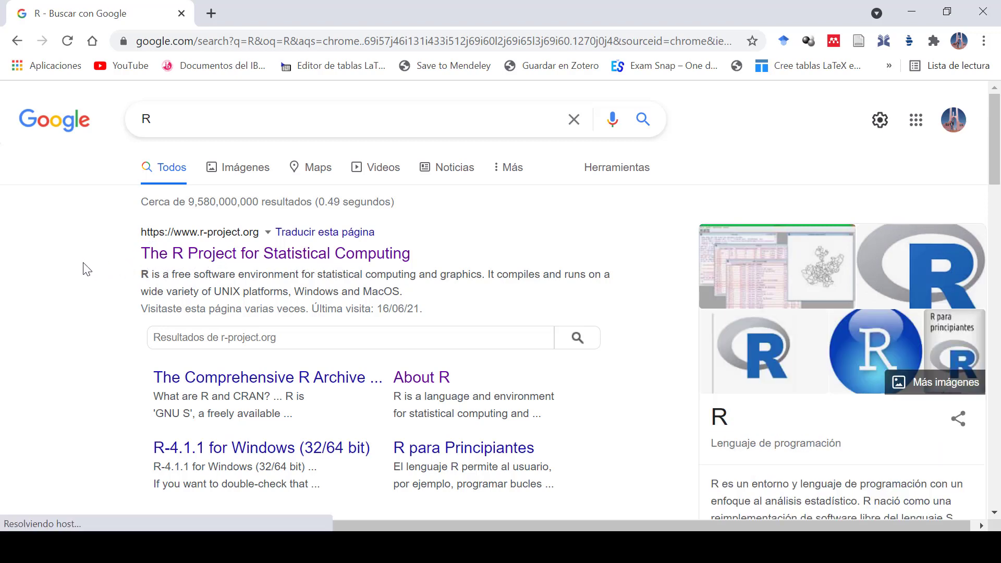
# - Open The R Project for Statistical Computing site from the search results, translate it into Spanish and read the introductory sentence
pyautogui.click(152, 261)
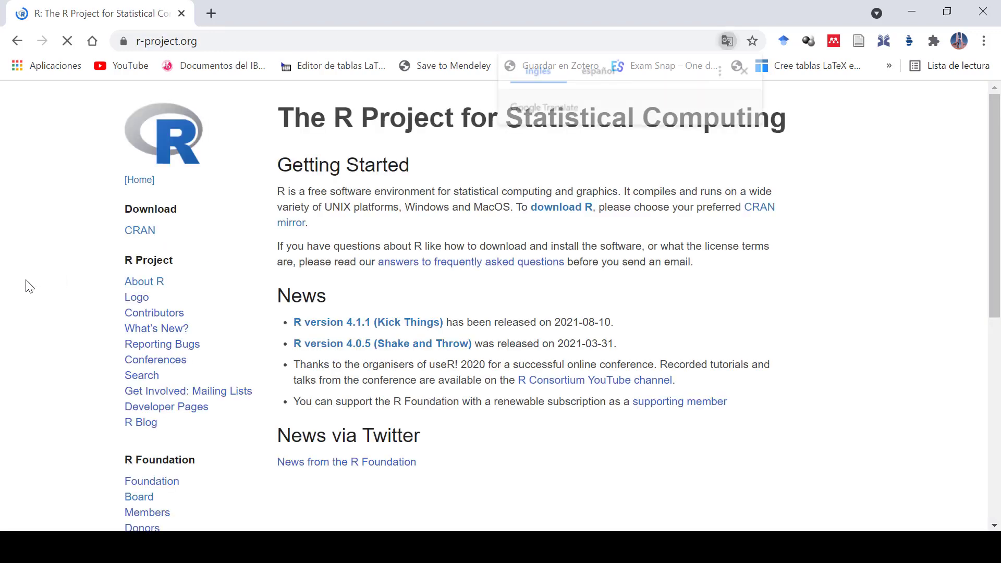
pyautogui.click(602, 68)
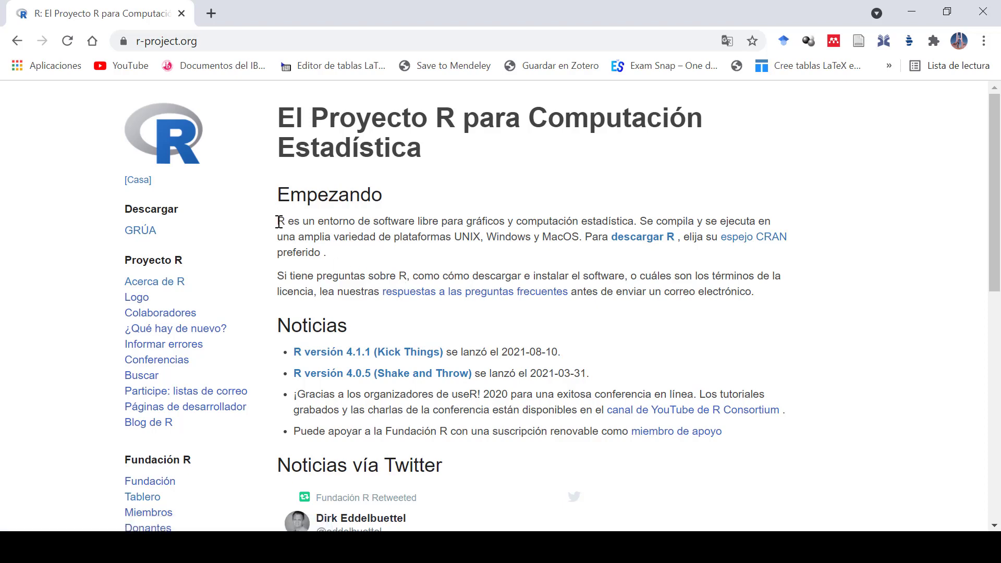
pyautogui.moveTo(279, 222); pyautogui.dragTo(642, 218)
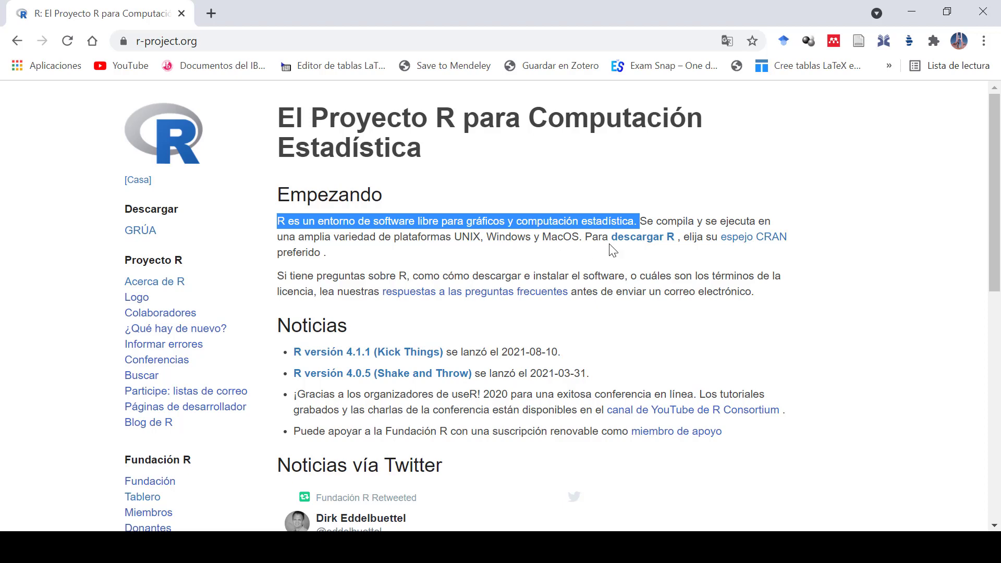
pyautogui.click(638, 259)
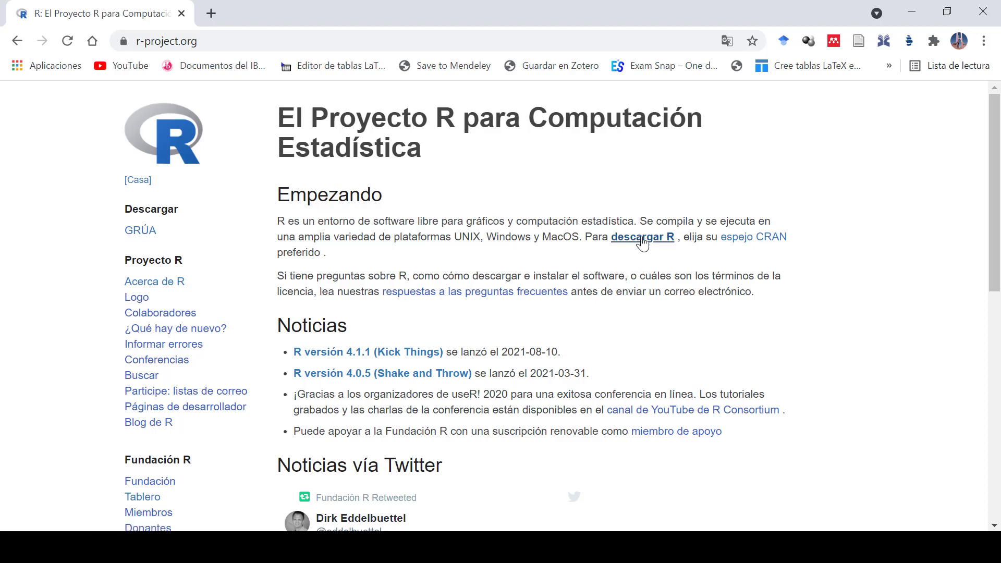
# - Go to the R download page and choose the Argentina CRAN mirror hosted by Universidad Nacional de La Plata
pyautogui.click(642, 238)
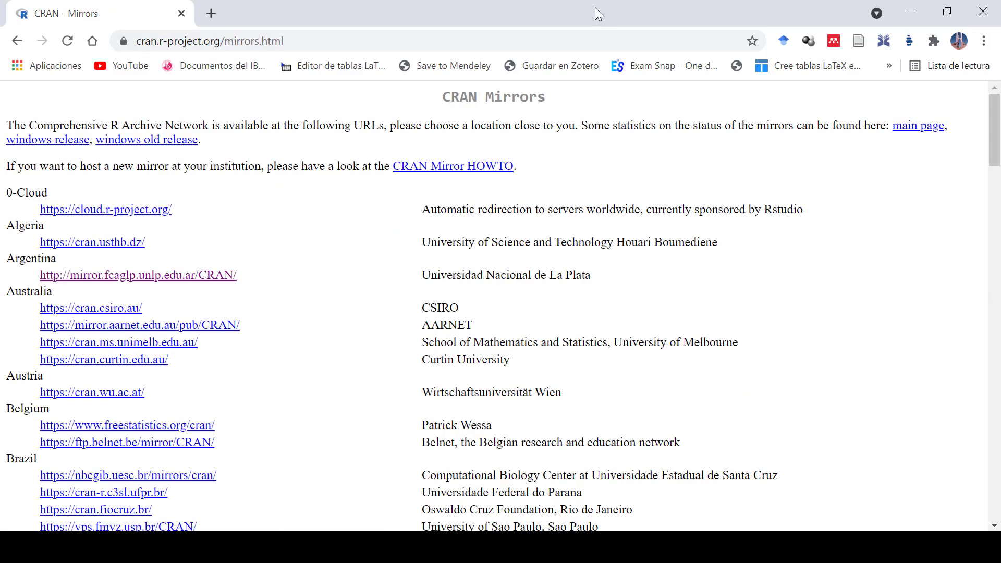
pyautogui.scroll(-14, 534, 271)
pyautogui.scroll(-20, 532, 274)
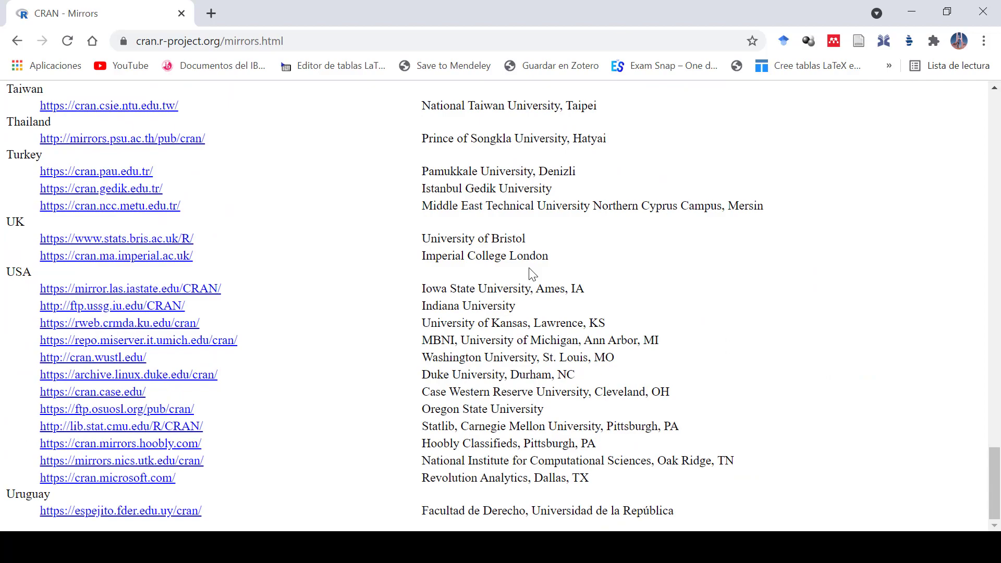
pyautogui.scroll(20, 532, 274)
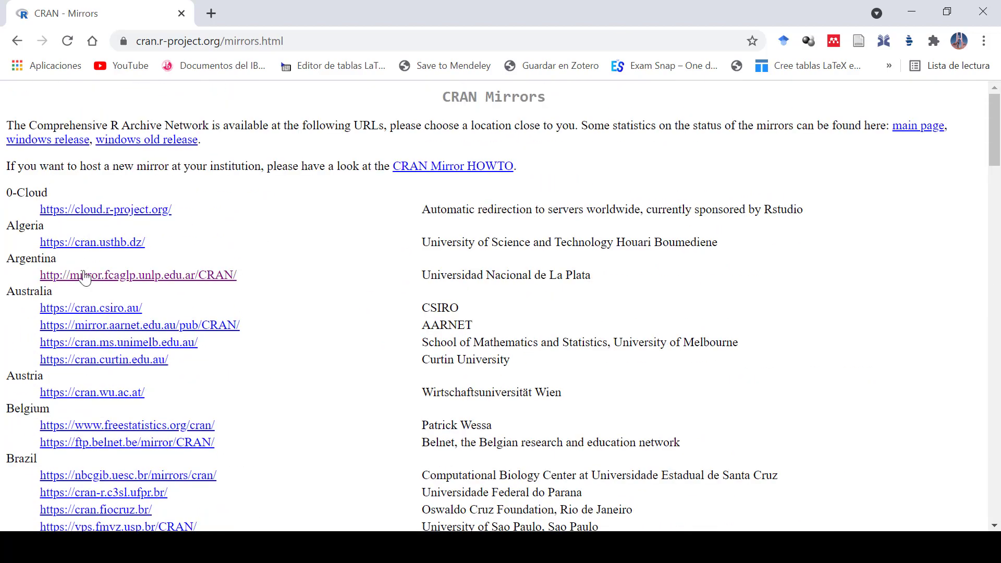
pyautogui.click(117, 277)
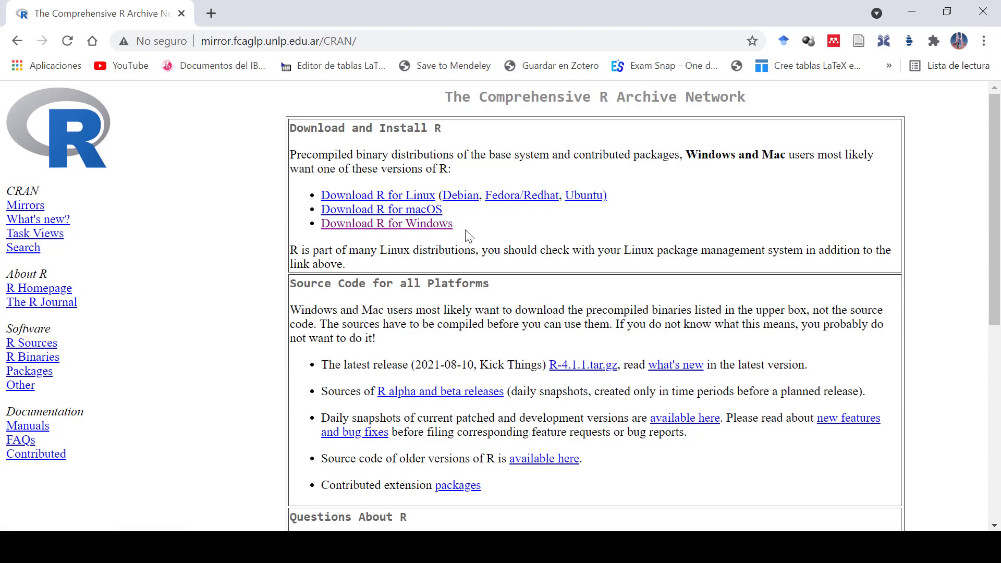
# - Download R 4.1.1 for Windows from the base distribution
pyautogui.click(441, 224)
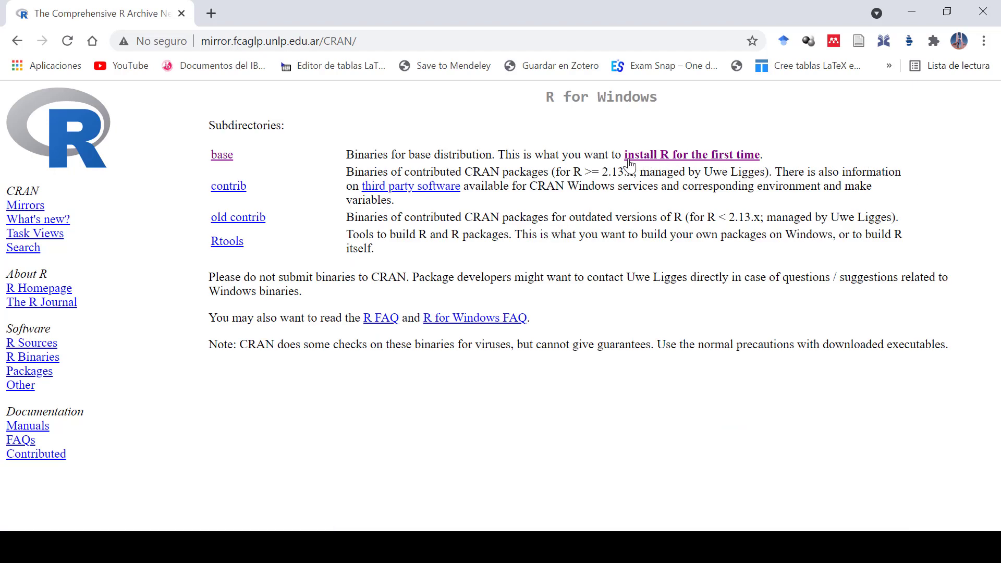
pyautogui.click(226, 162)
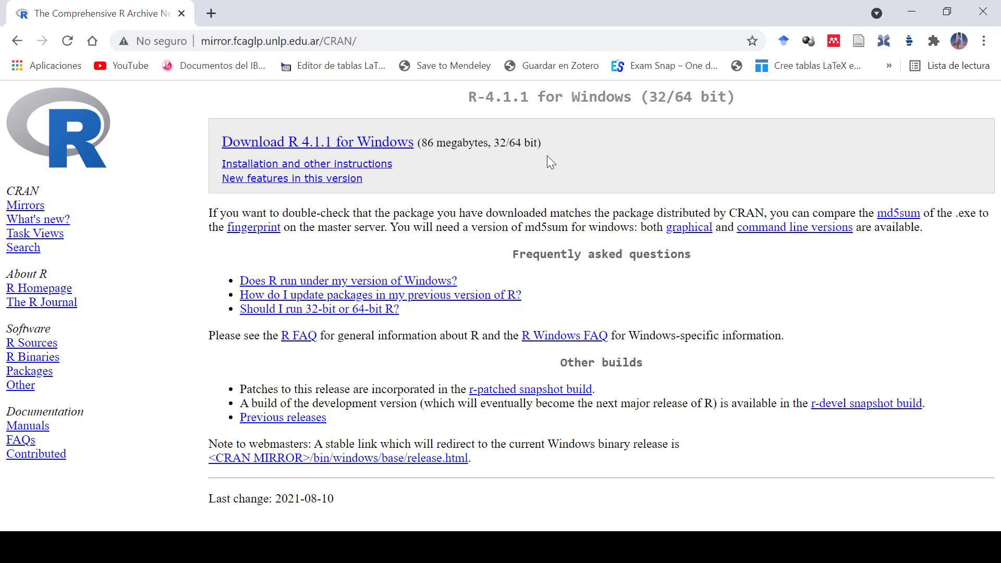
pyautogui.click(356, 152)
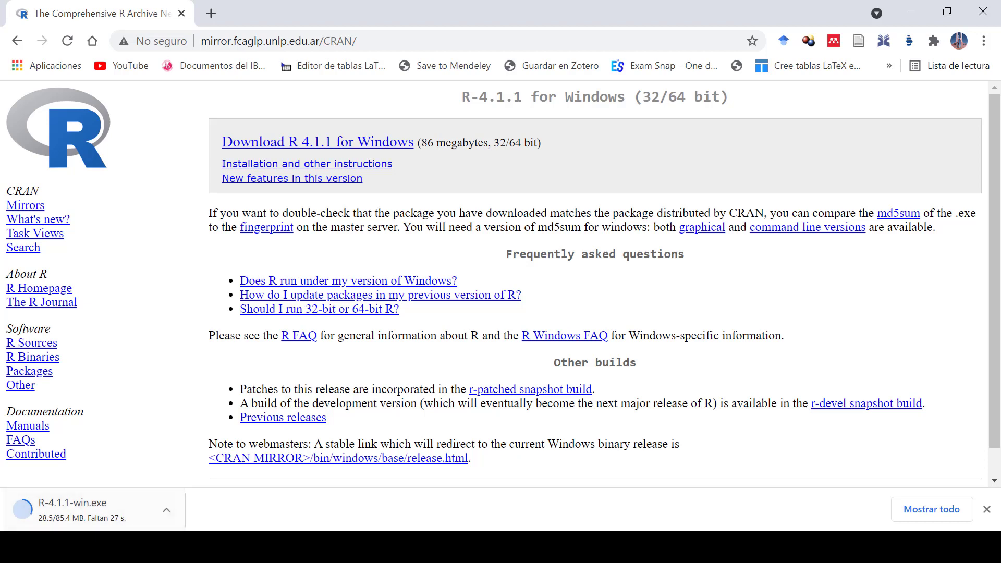
# - Switch to File Explorer and open the properties of Este equipo
pyautogui.moveTo(175, 547)
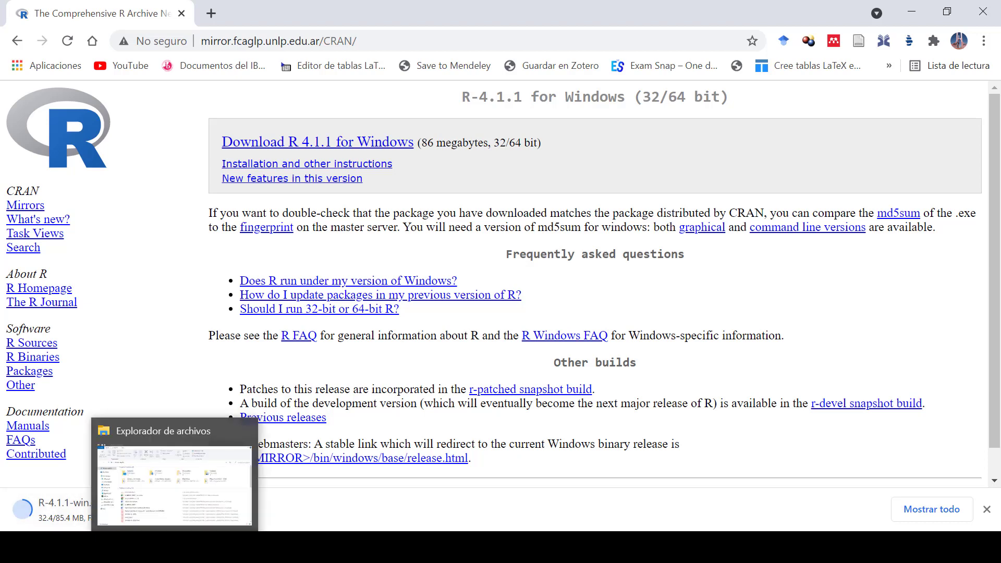
pyautogui.click(174, 547)
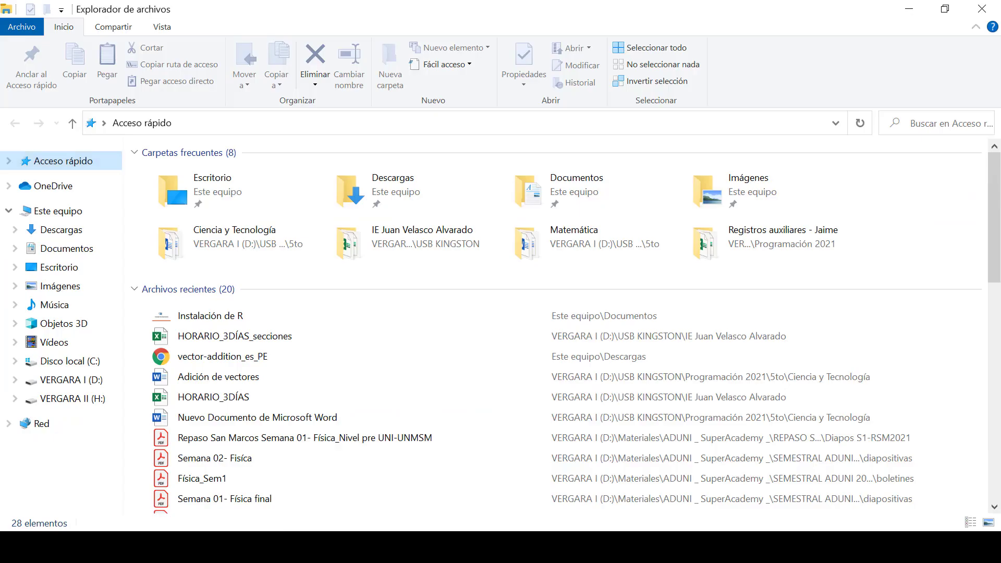
pyautogui.rightClick(59, 213)
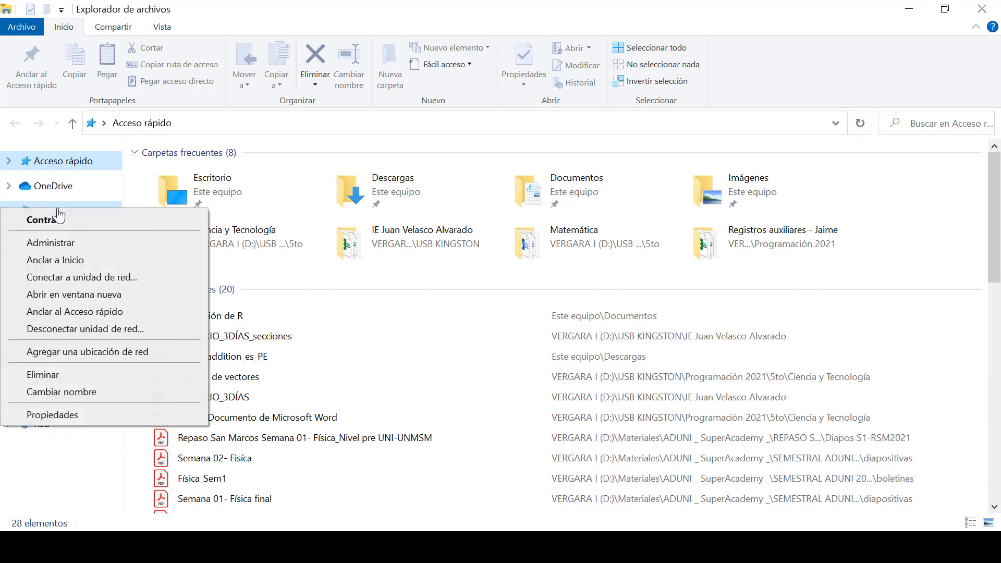
pyautogui.click(71, 416)
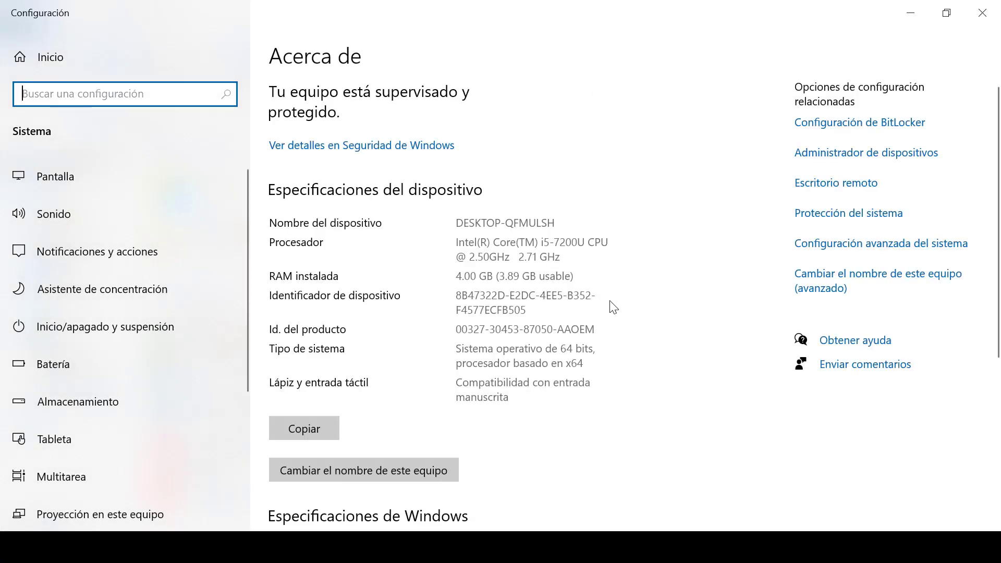
# - Examine the device and Windows specifications, highlighting the system type to check the architecture, and close the settings window
pyautogui.scroll(-3, 606, 304)
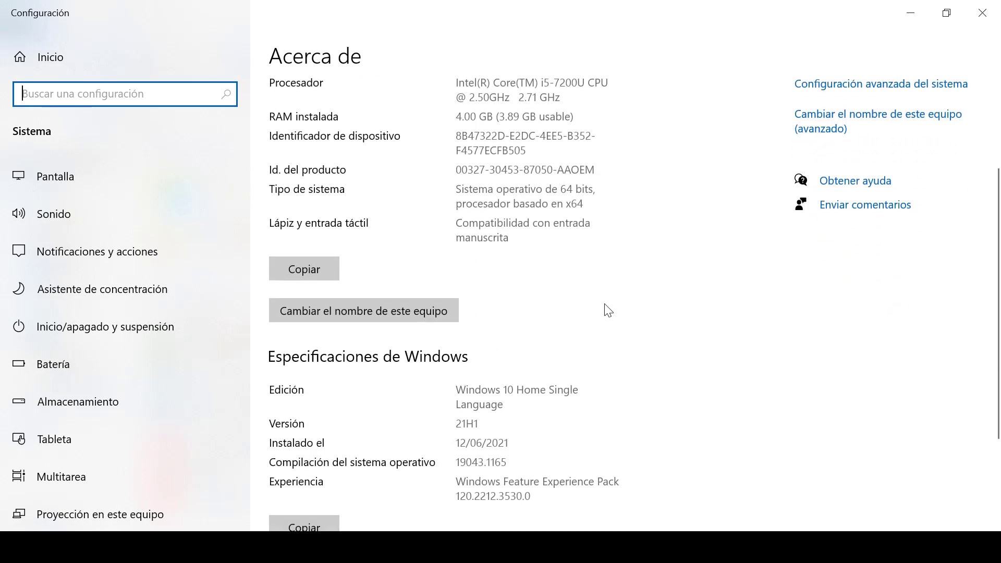
pyautogui.scroll(3, 606, 304)
pyautogui.scroll(-5, 606, 304)
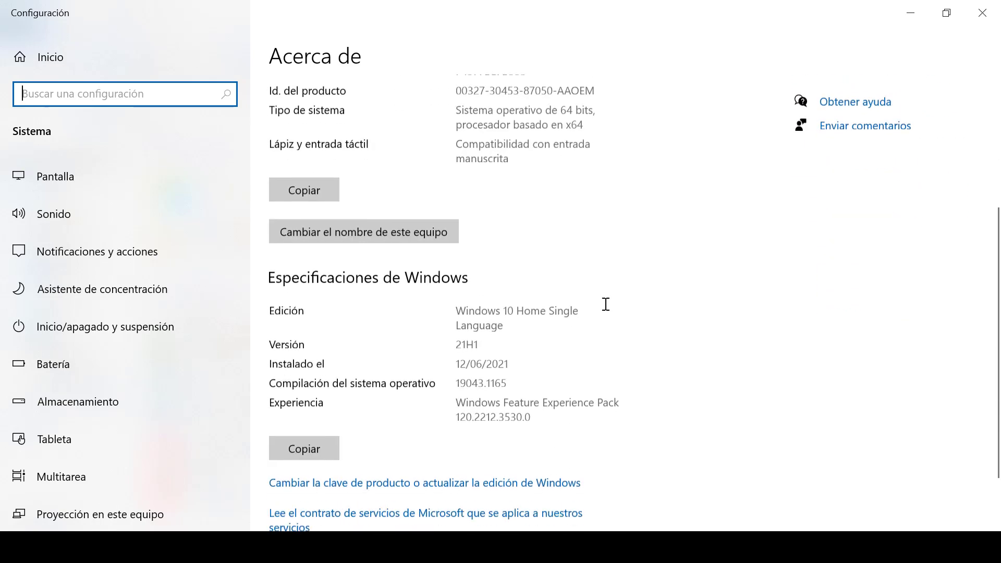
pyautogui.scroll(4, 605, 304)
pyautogui.scroll(-1, 605, 304)
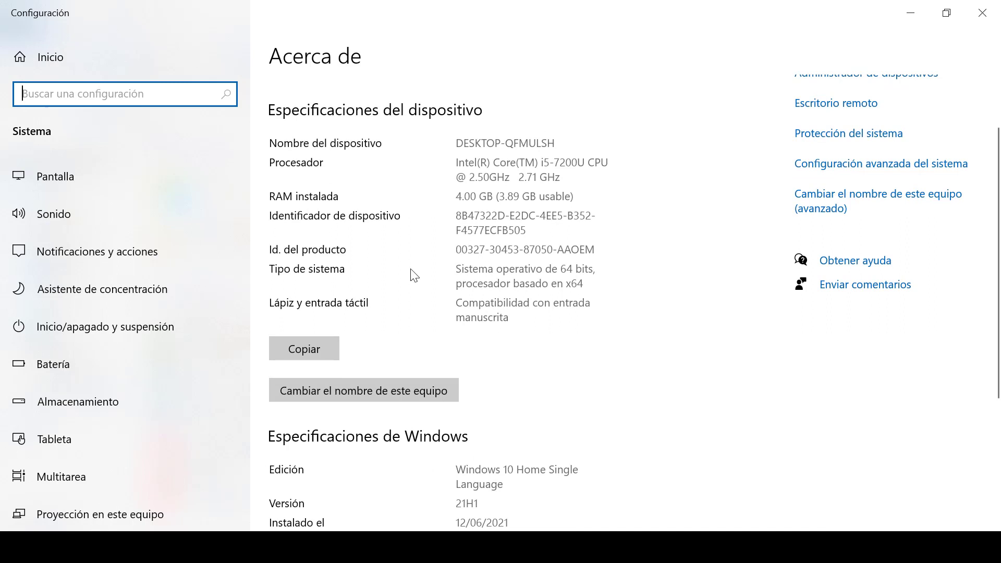
pyautogui.moveTo(459, 270); pyautogui.dragTo(591, 282)
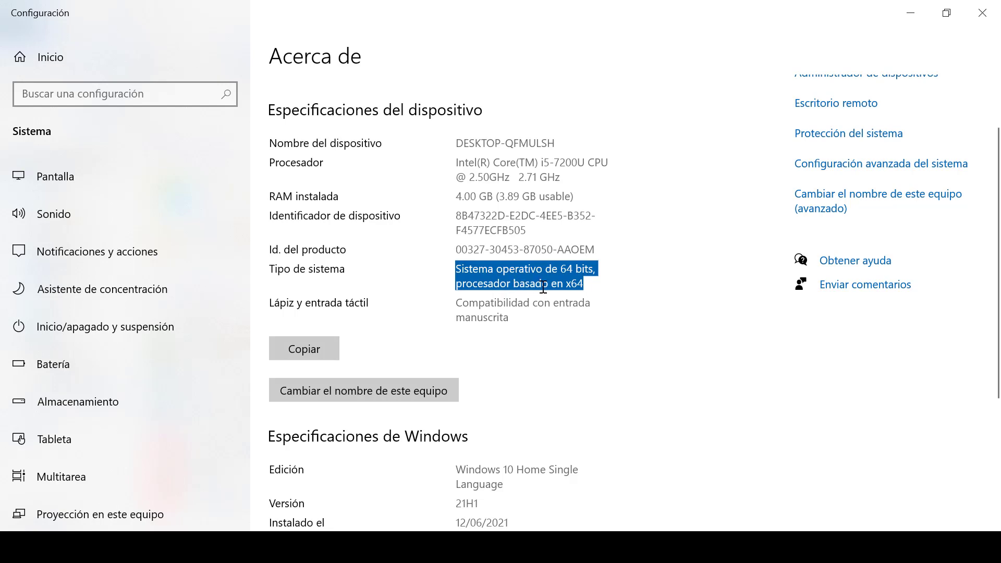
pyautogui.scroll(-5, 607, 289)
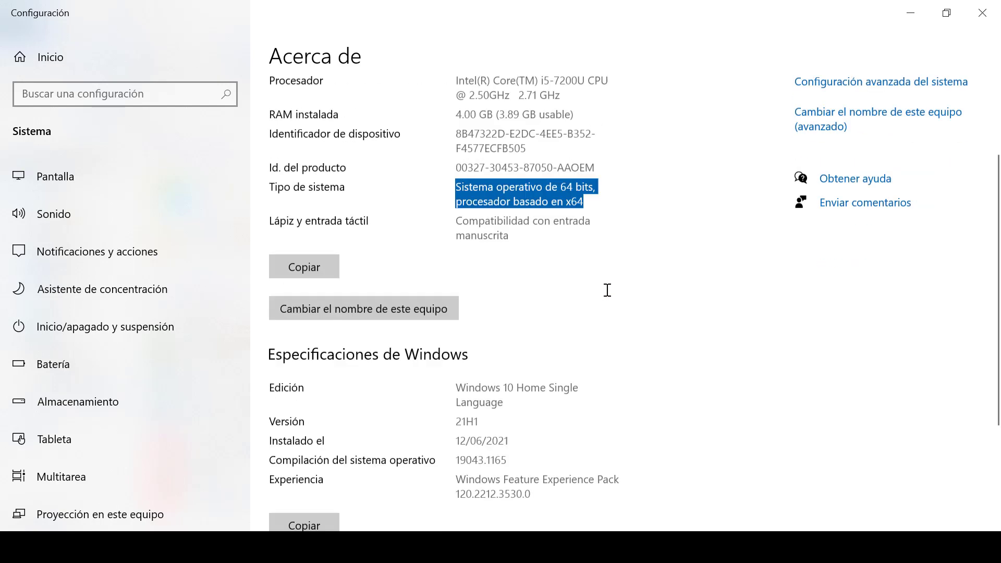
pyautogui.scroll(6, 607, 290)
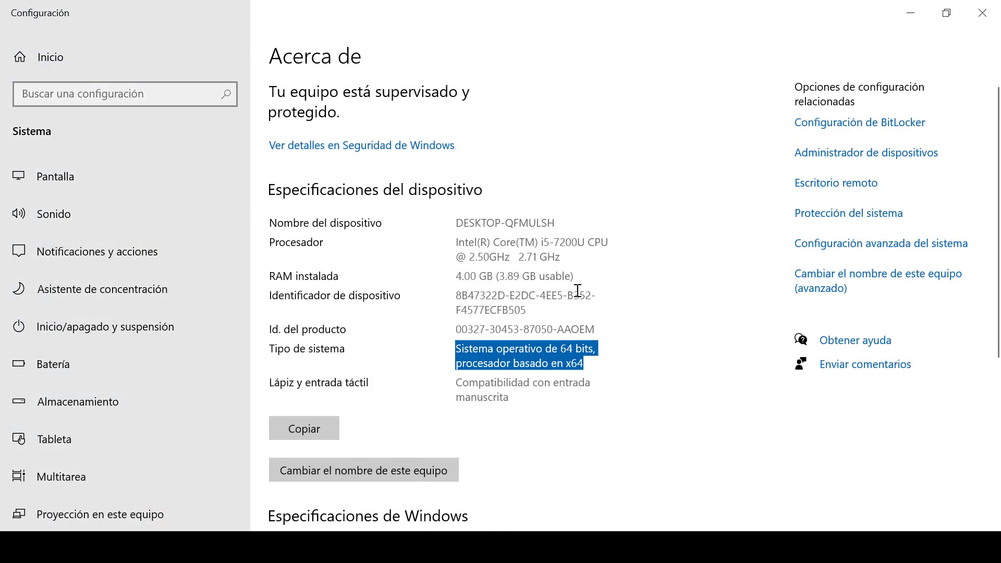
pyautogui.click(999, 23)
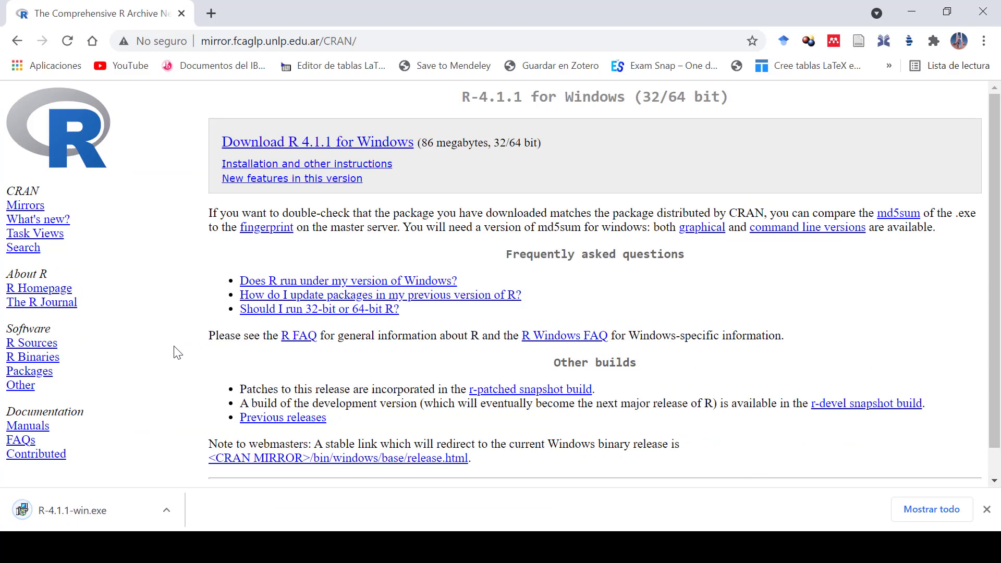
# - Launch the downloaded R-4.1.1-win.exe installer and confirm Español as the installation language
pyautogui.moveTo(135, 547)
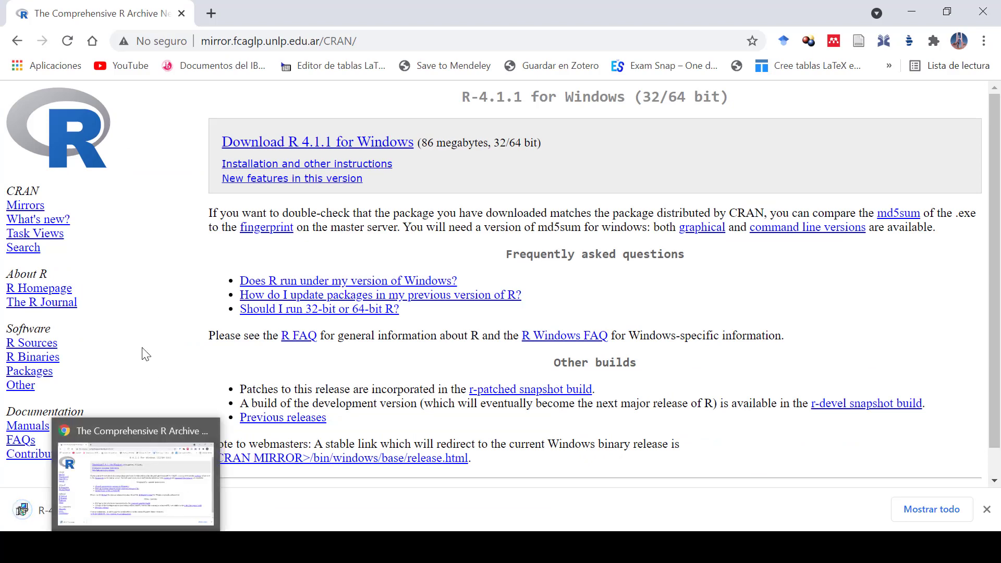
pyautogui.click(108, 502)
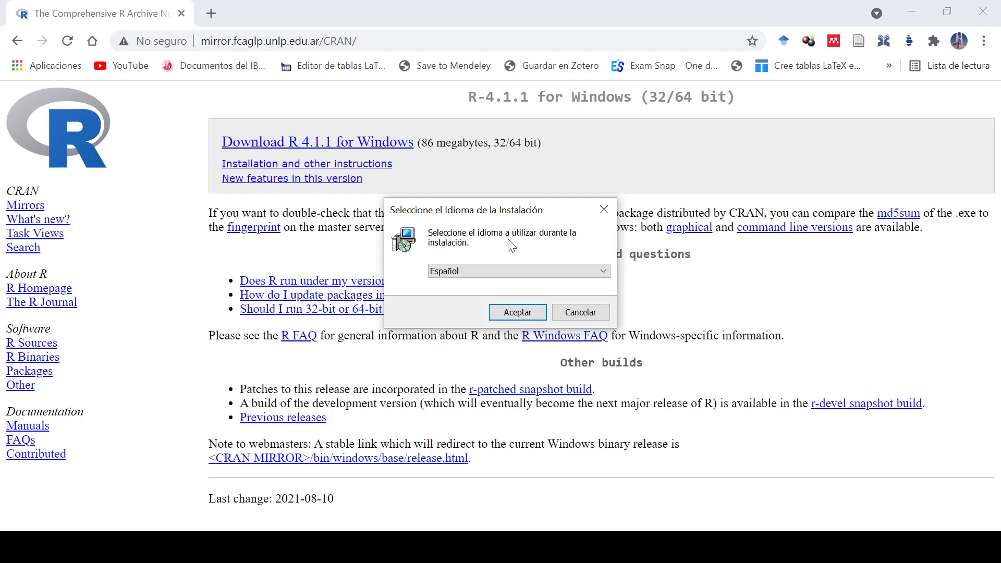
pyautogui.click(521, 267)
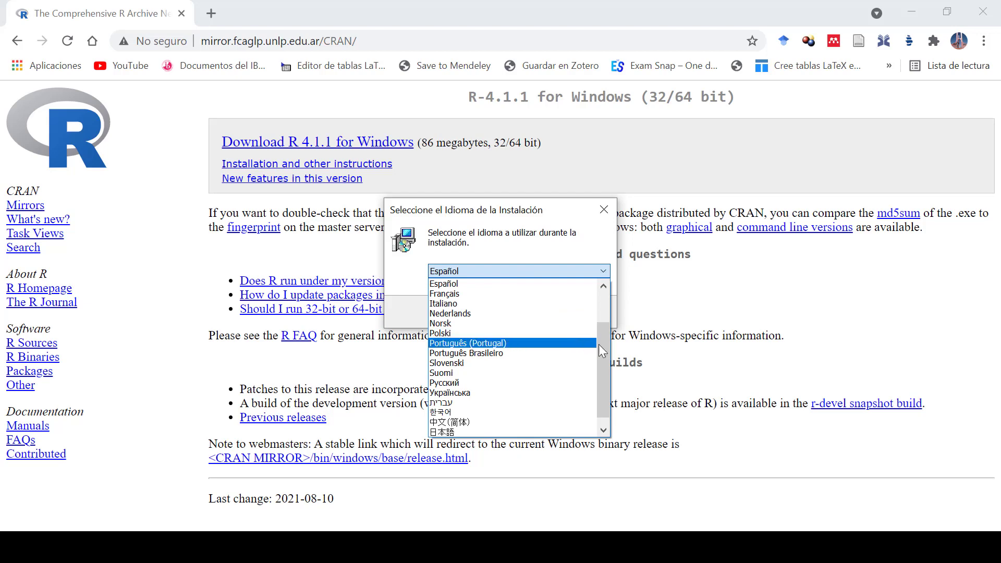
pyautogui.moveTo(604, 328); pyautogui.dragTo(603, 284)
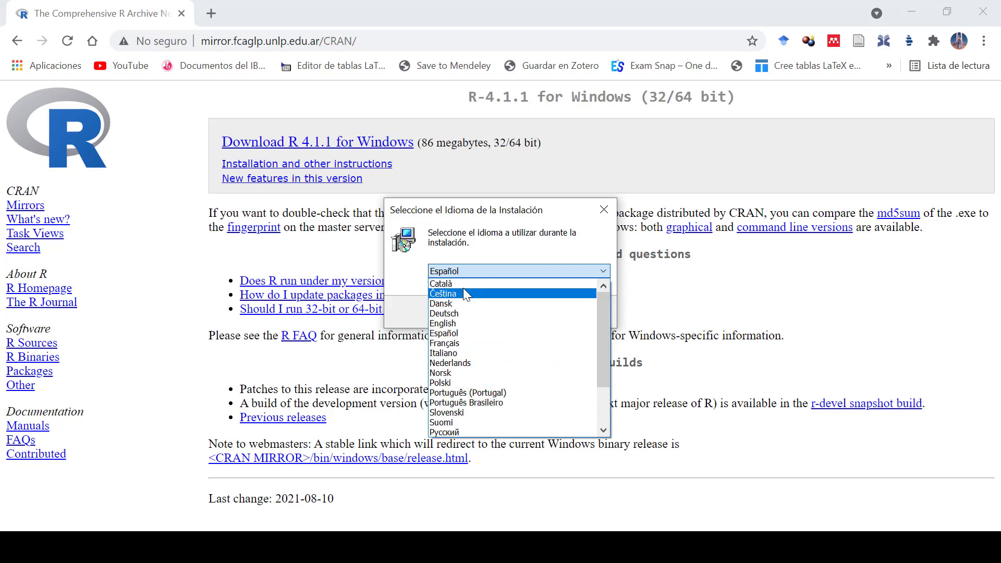
pyautogui.click(461, 265)
pyautogui.click(526, 312)
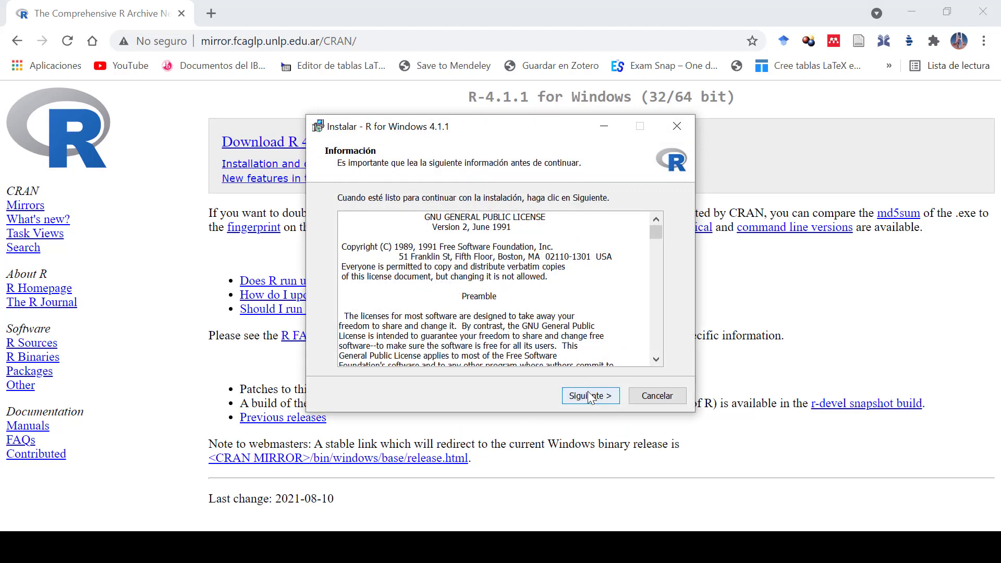
# - Keep the destination folder C:\Program Files\R\R-4.1.1 and select the Core Files, 64-bit Files and Message translations components, excluding 32-bit Files
pyautogui.click(586, 395)
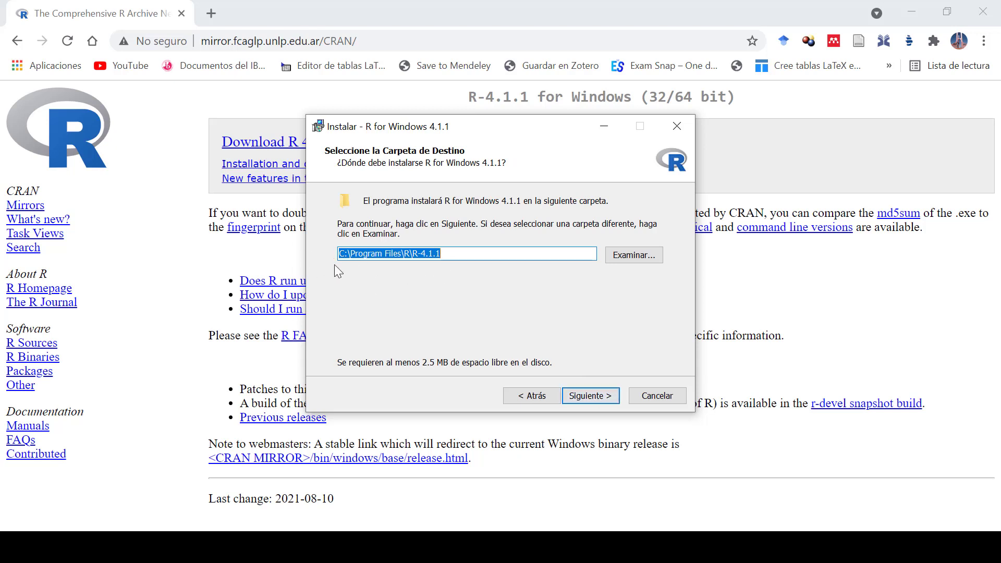
pyautogui.click(601, 401)
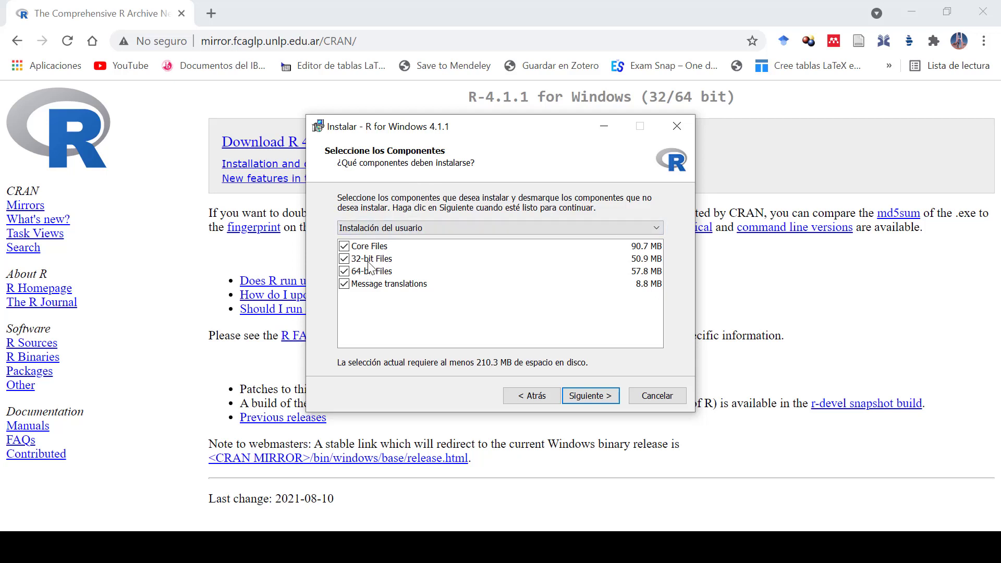
pyautogui.click(343, 271)
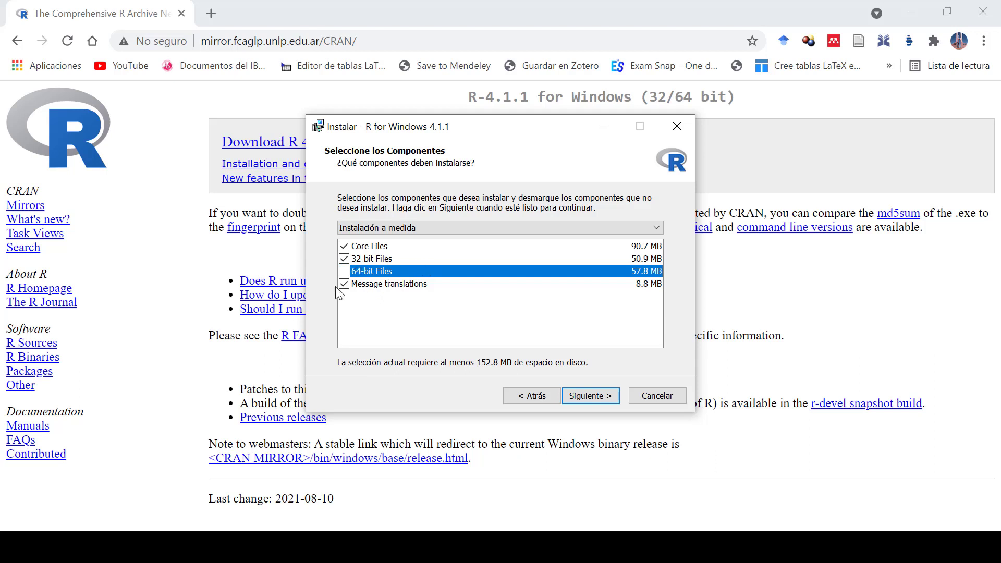
pyautogui.click(343, 271)
pyautogui.click(344, 258)
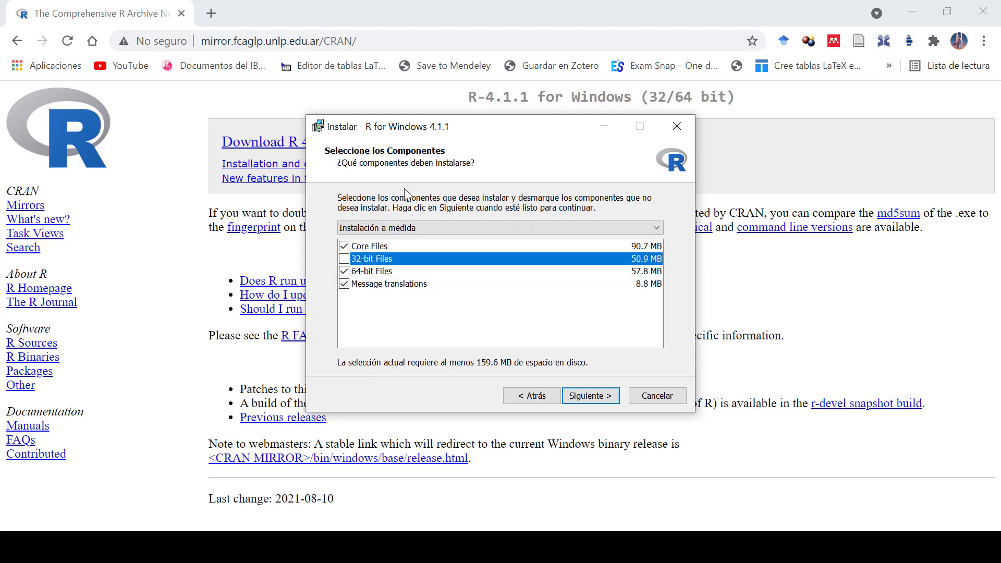
pyautogui.click(419, 286)
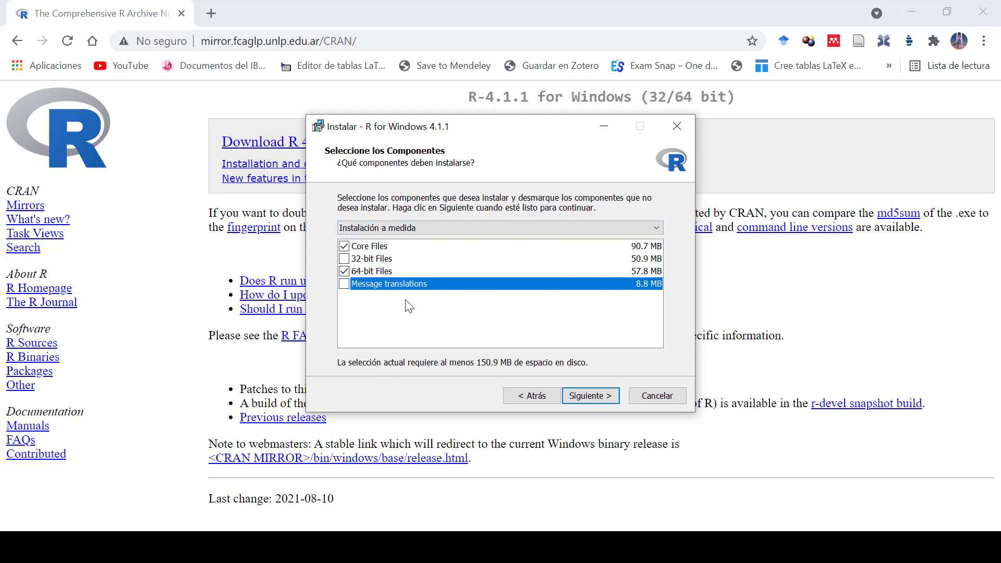
pyautogui.click(384, 249)
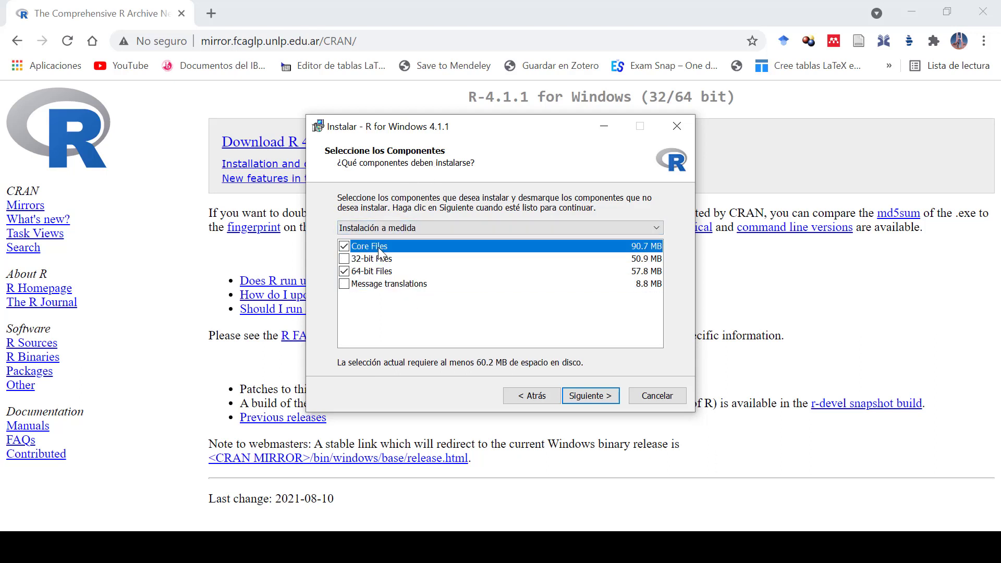
pyautogui.click(345, 249)
pyautogui.click(346, 284)
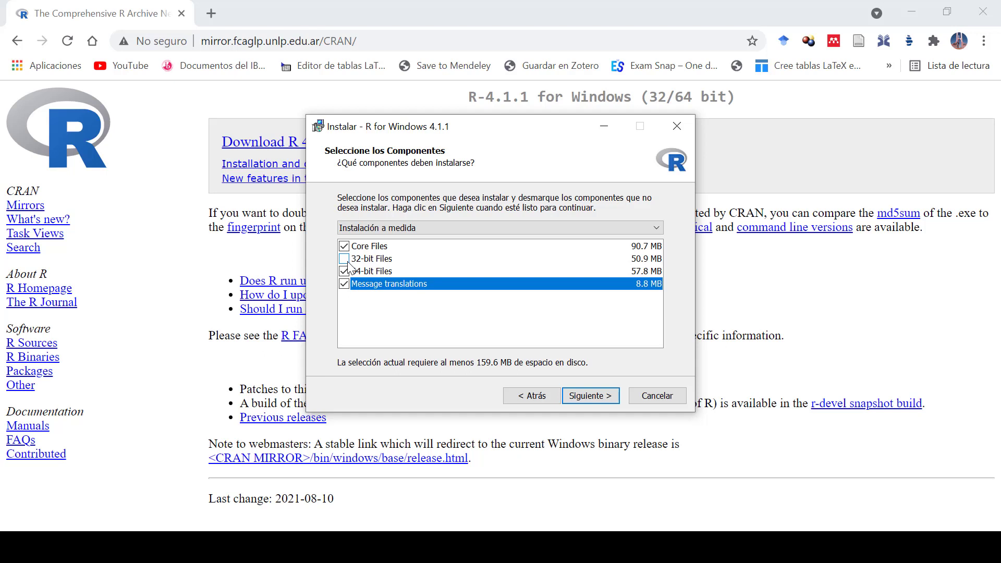
pyautogui.click(587, 396)
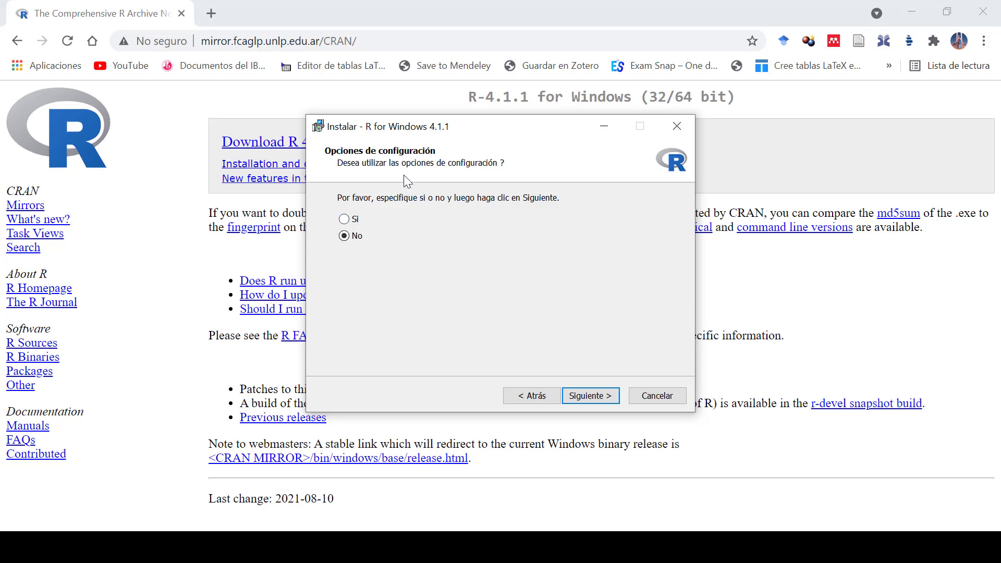
# - Enable the startup configuration options with Si, choosing the MDI display mode and the Ayuda HTML help style
pyautogui.click(351, 221)
pyautogui.click(586, 397)
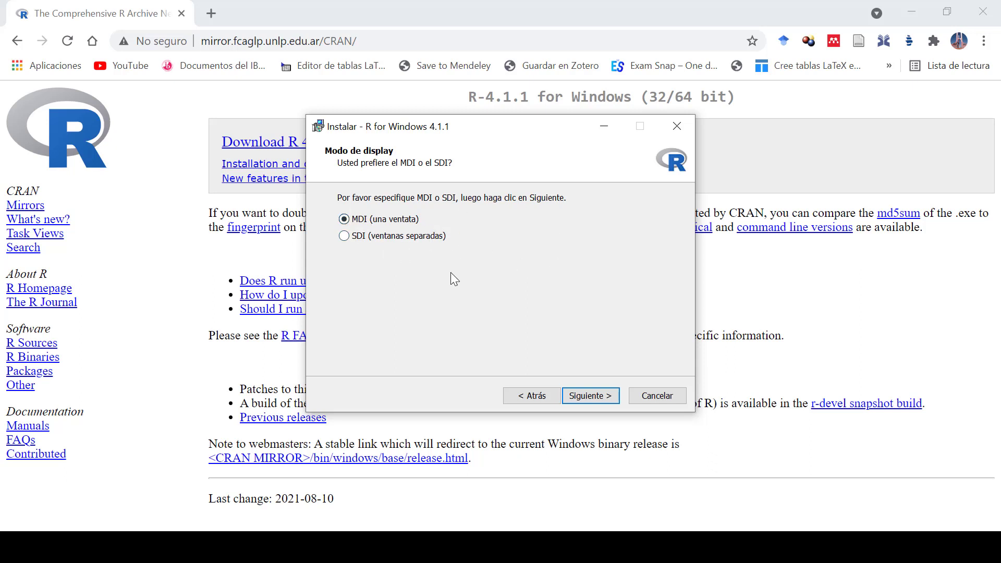
pyautogui.click(344, 236)
pyautogui.click(361, 221)
pyautogui.click(590, 398)
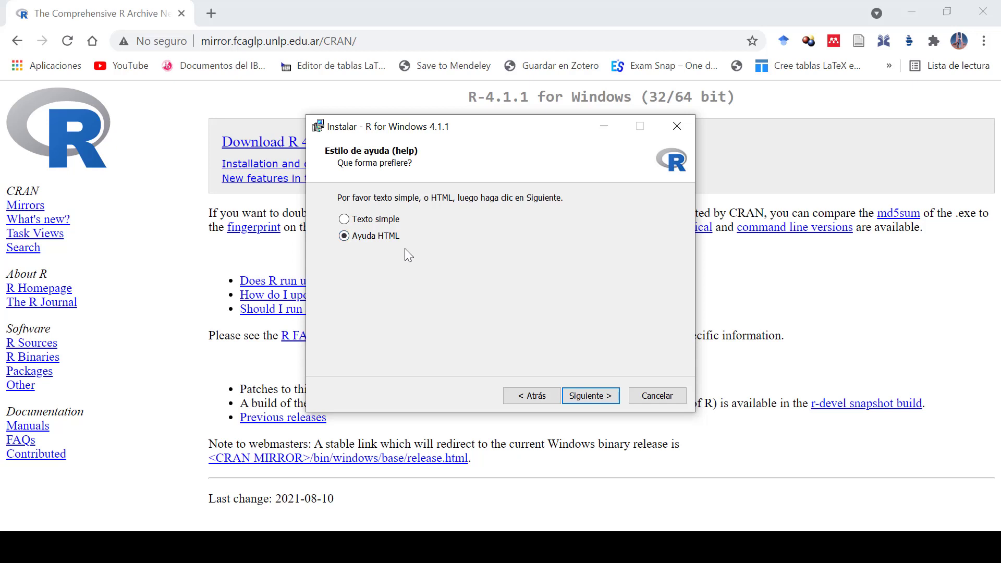
pyautogui.click(590, 395)
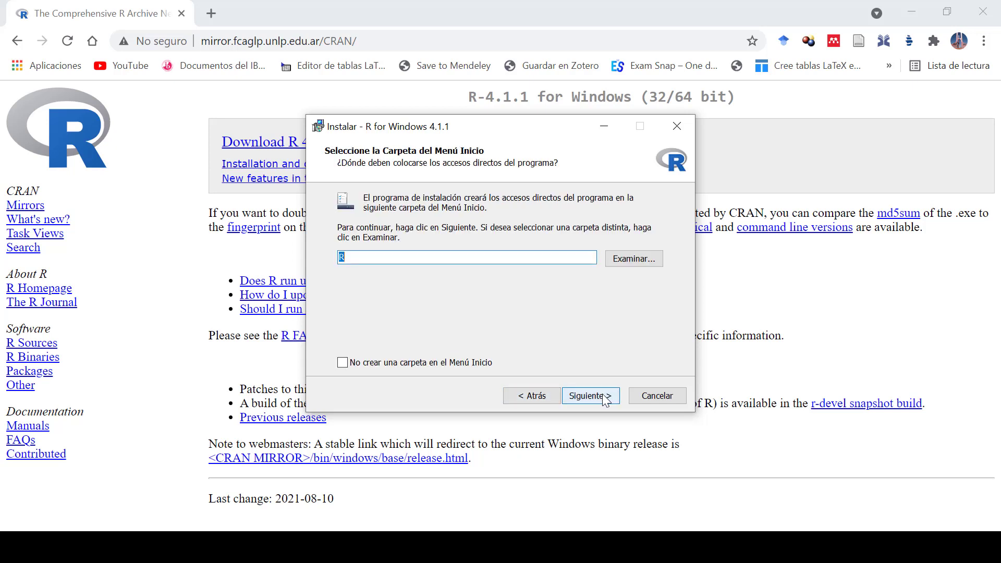
# - Keep R as the Start menu folder, add a desktop shortcut, and complete the installation
pyautogui.click(576, 395)
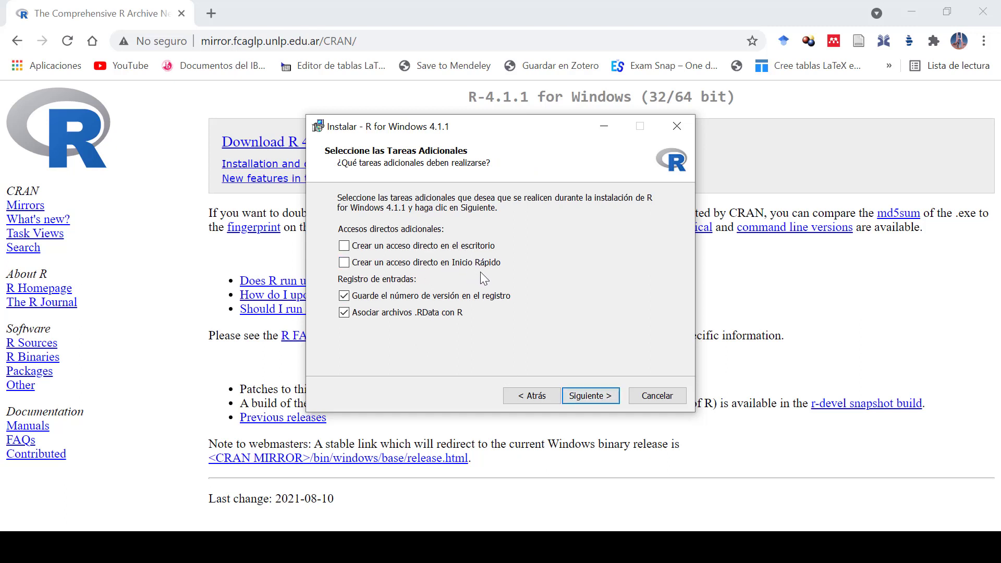
pyautogui.click(345, 247)
pyautogui.click(591, 397)
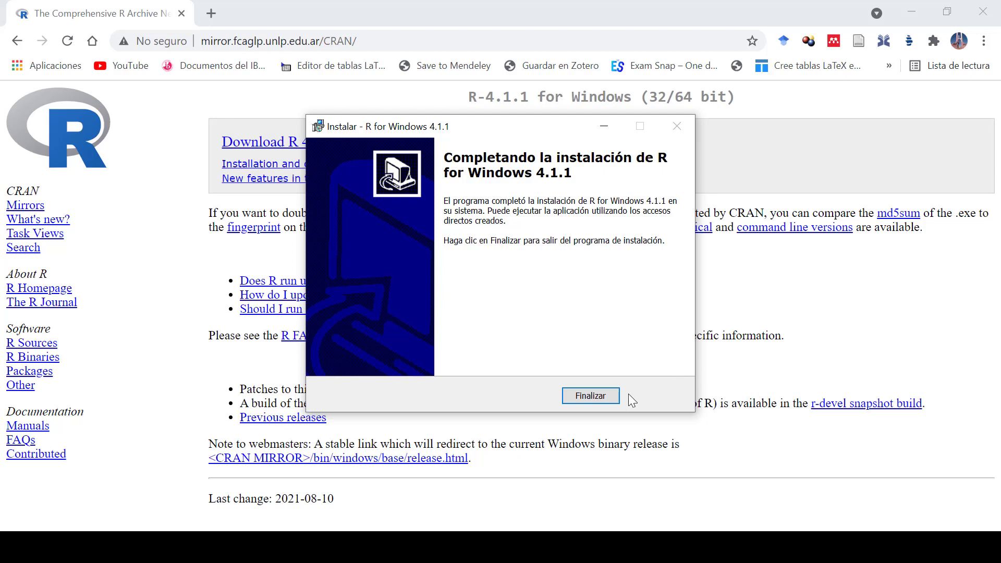
pyautogui.click(611, 396)
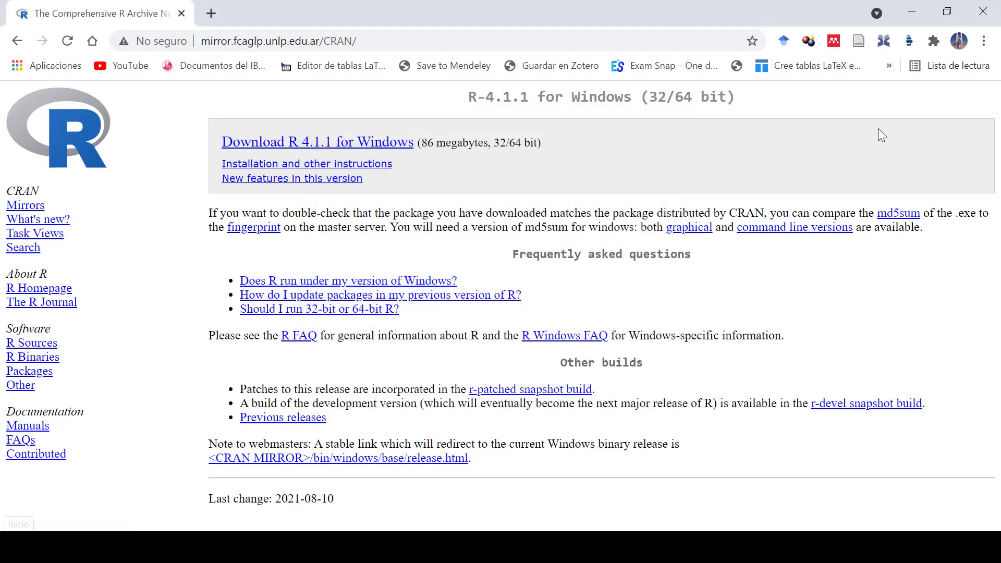
# - Show the desktop and launch the newly installed R x64 4.1.1
pyautogui.press('super+d')
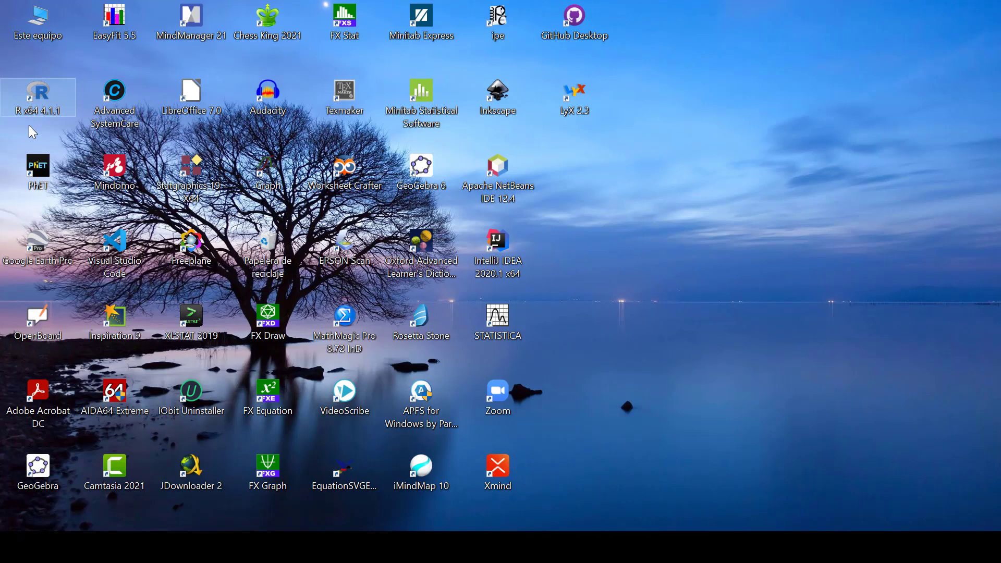
pyautogui.doubleClick(41, 100)
pyautogui.press('super')
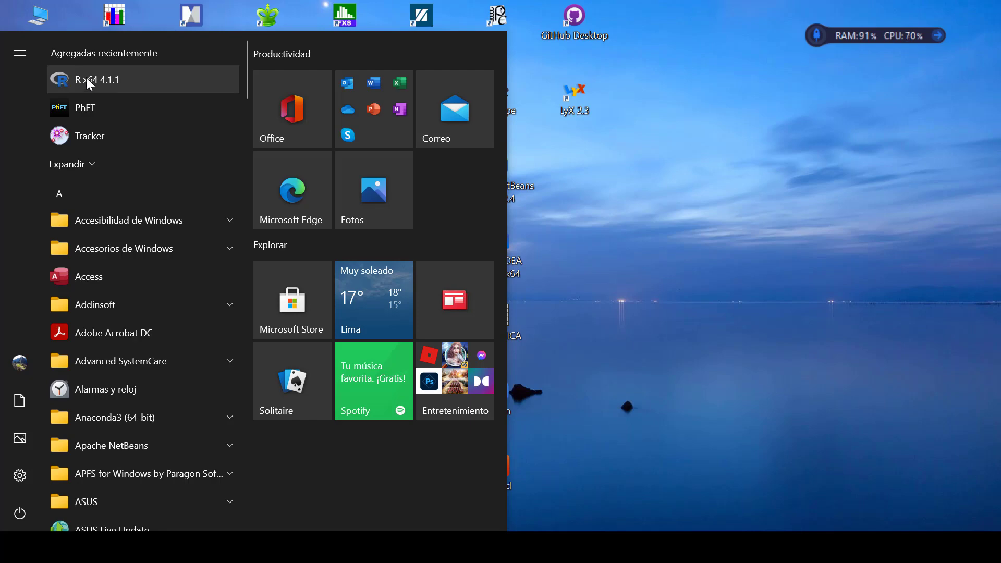
pyautogui.click(86, 77)
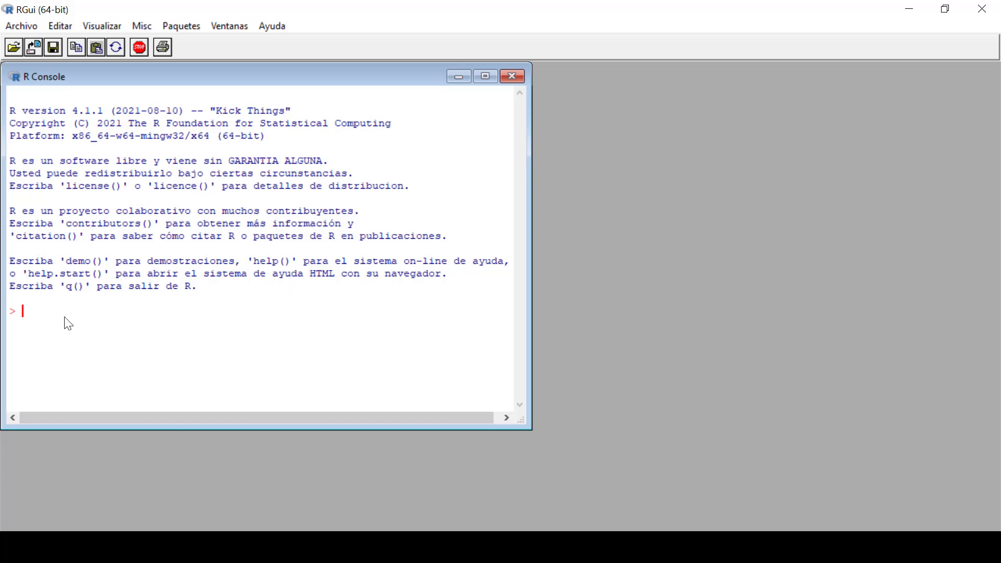
# - Evaluate 2+34 and 45*20 in the R console
pyautogui.click(45, 311)
pyautogui.click(29, 315)
pyautogui.click(51, 319)
pyautogui.write('2+34')
pyautogui.press('Return')
pyautogui.write('*')
pyautogui.press('BackSpace')
pyautogui.write('45*20')
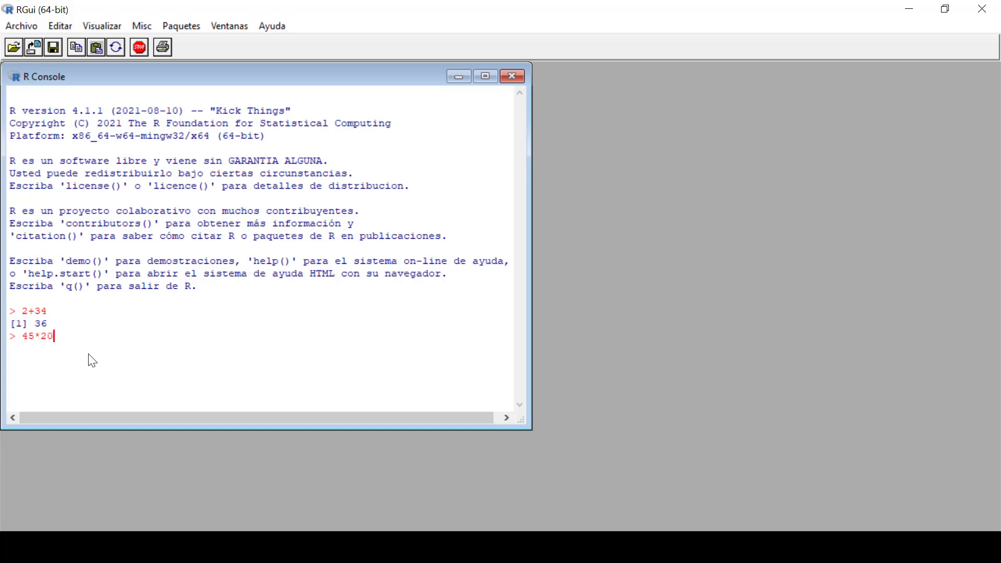
pyautogui.press('Left')
pyautogui.press('Left')
pyautogui.press('Return')
# - Create a new script and place its editor window beside the console's command area
pyautogui.click(27, 27)
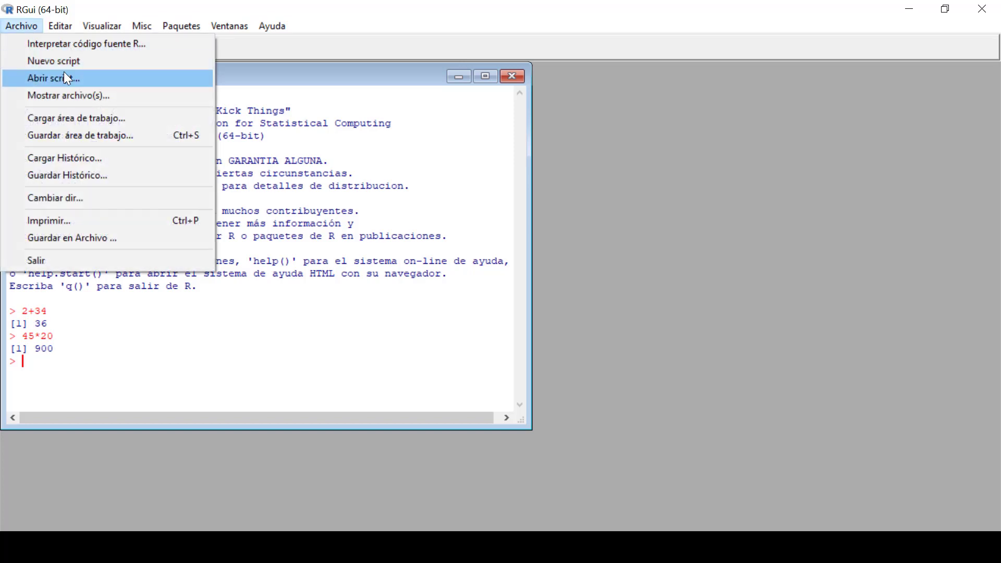
pyautogui.click(91, 62)
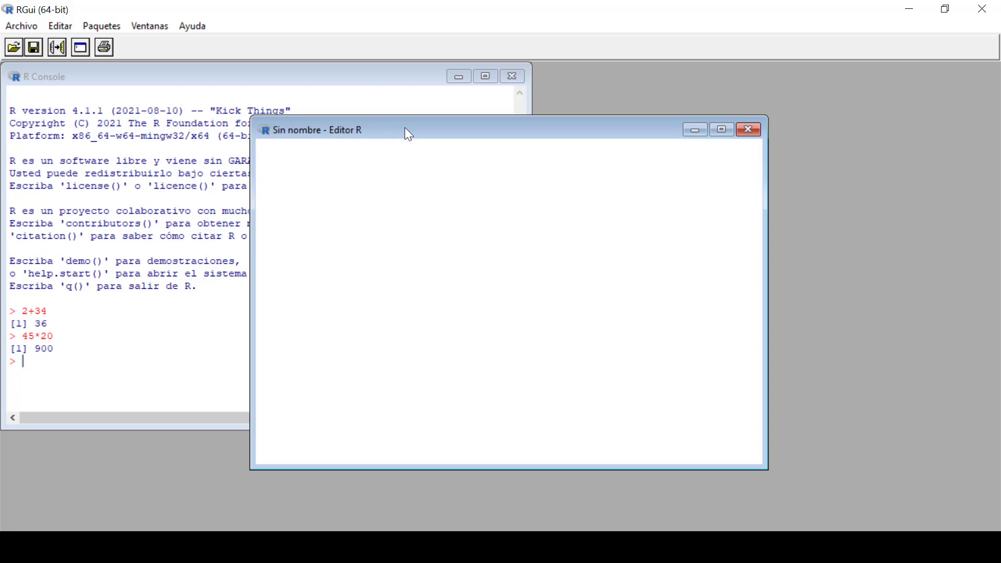
pyautogui.moveTo(404, 128); pyautogui.dragTo(497, 80)
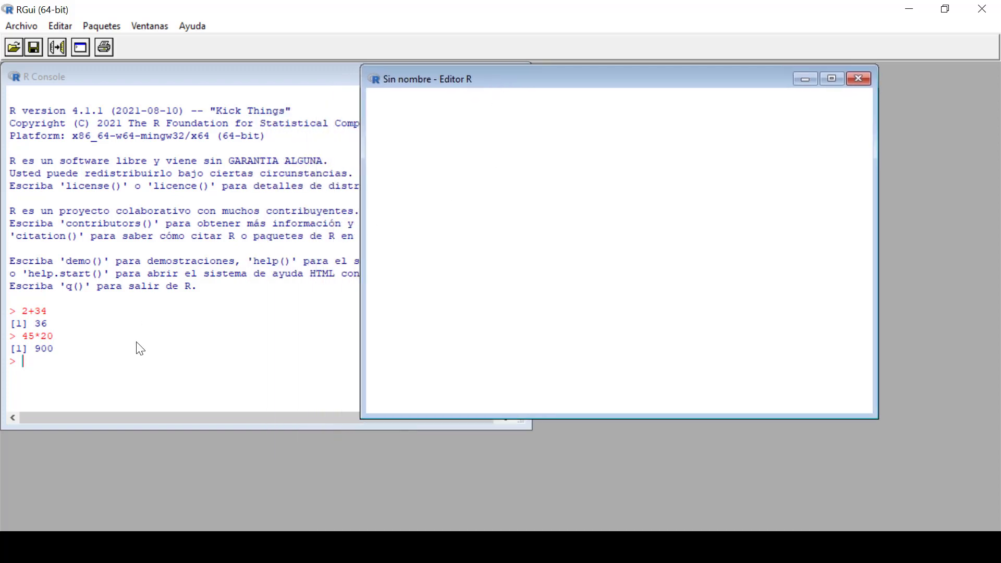
pyautogui.click(45, 362)
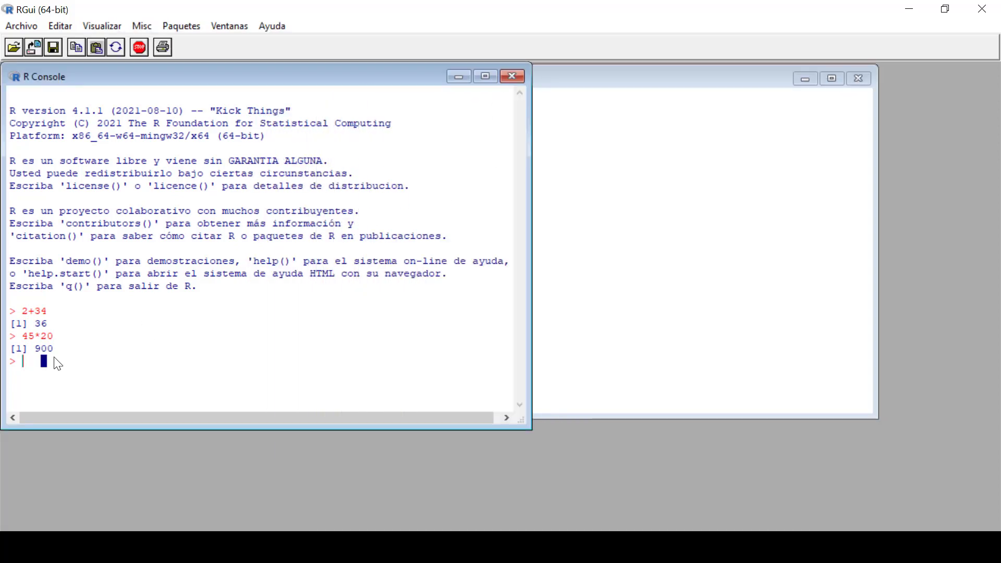
pyautogui.click(44, 364)
pyautogui.click(626, 88)
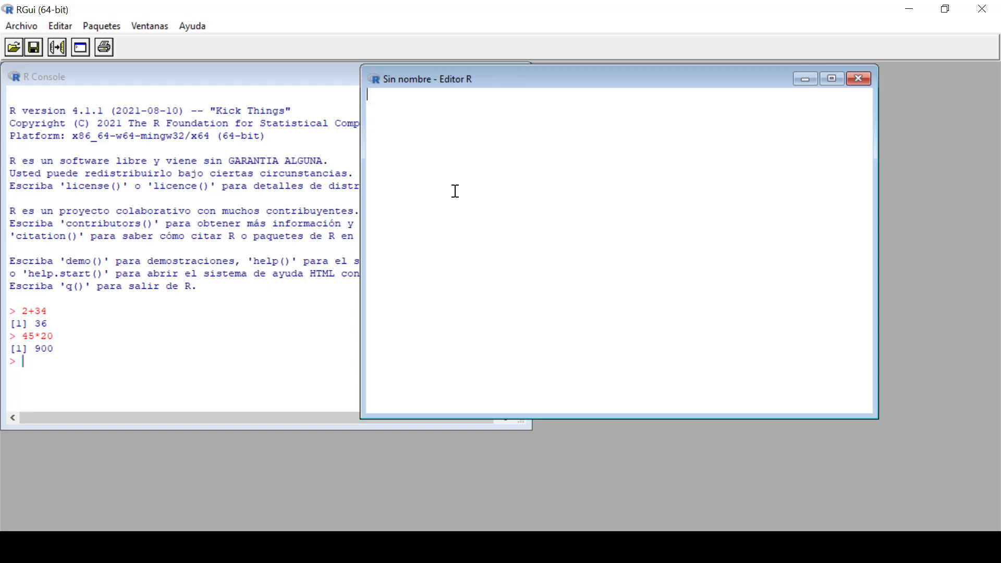
pyautogui.moveTo(453, 76); pyautogui.dragTo(456, 106)
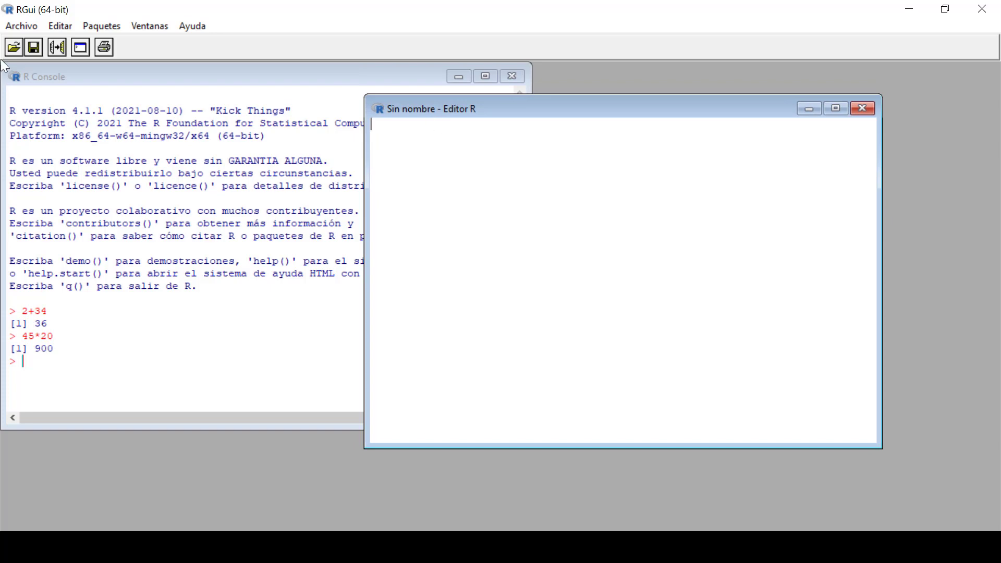
pyautogui.click(30, 27)
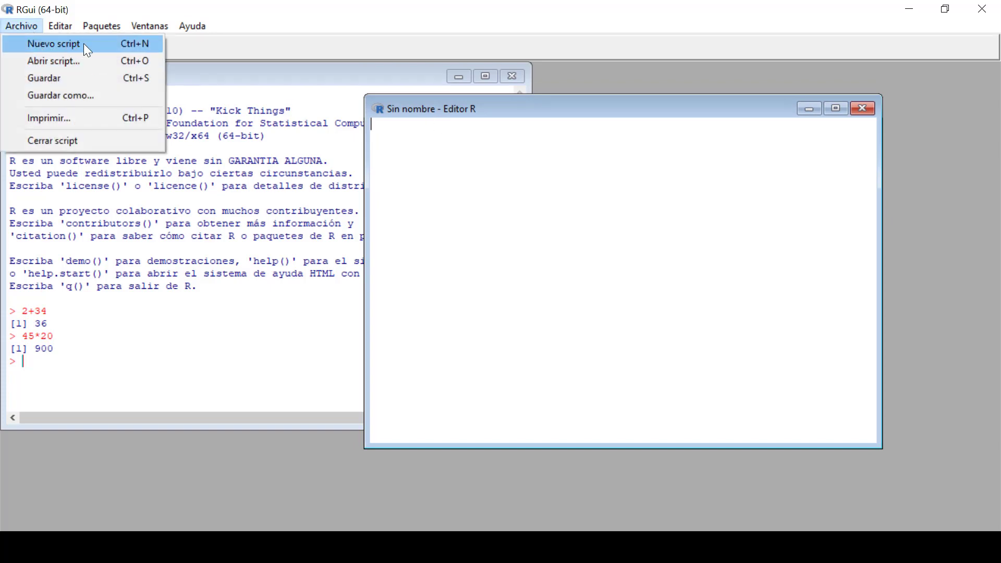
pyautogui.click(602, 105)
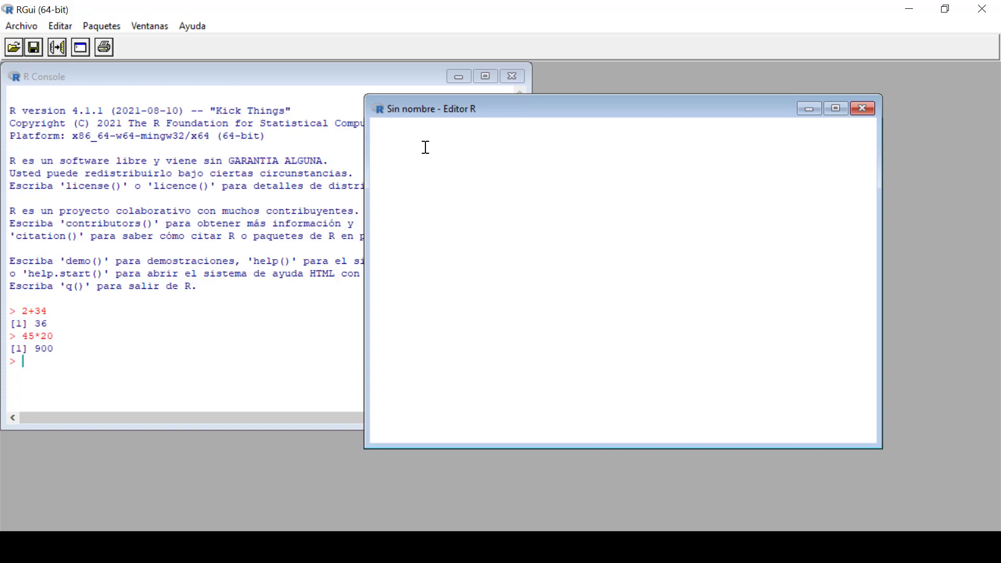
# - Write 23/5 on the script's first line, select it and run the selection in the console
pyautogui.write('"#')
pyautogui.press('BackSpace')
pyautogui.press('BackSpace')
pyautogui.write('23/5')
pyautogui.press('Return')
pyautogui.press('Up')
pyautogui.press('Up')
pyautogui.press('Right')
pyautogui.press('Right')
pyautogui.press('Right')
pyautogui.press('Right')
pyautogui.moveTo(408, 123); pyautogui.dragTo(367, 124)
pyautogui.rightClick(383, 124)
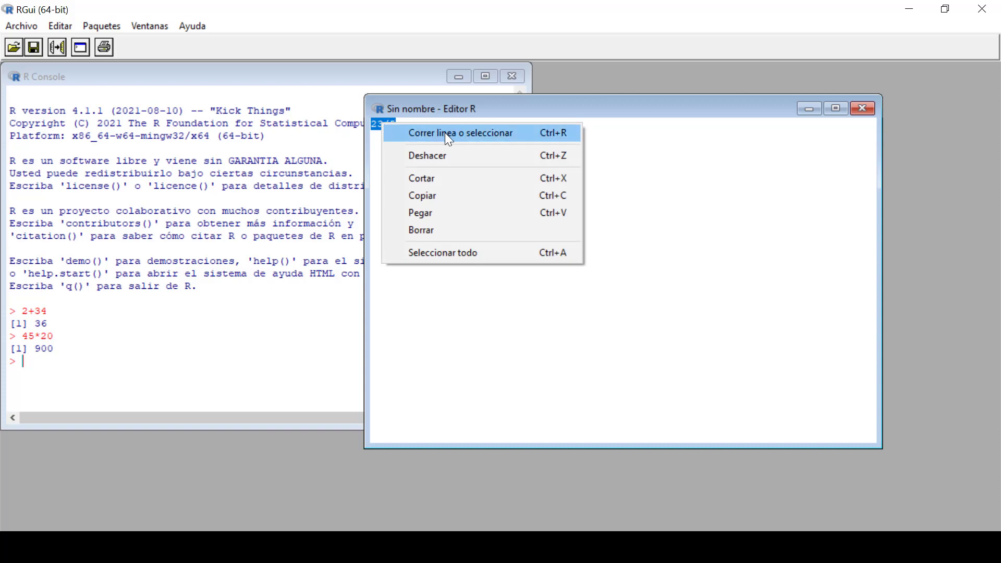
pyautogui.click(466, 134)
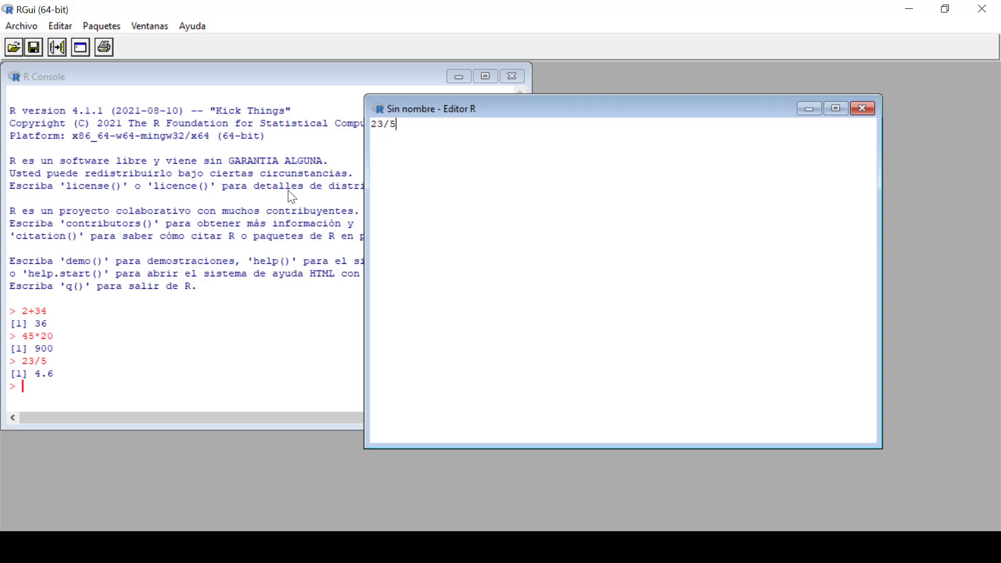
# - Add the line 23**3 to the script and run it, then align the editor window with the console's upper edge
pyautogui.press('Return')
pyautogui.press('Return')
pyautogui.write('23**3')
pyautogui.hotkey('ctrl', 'r')
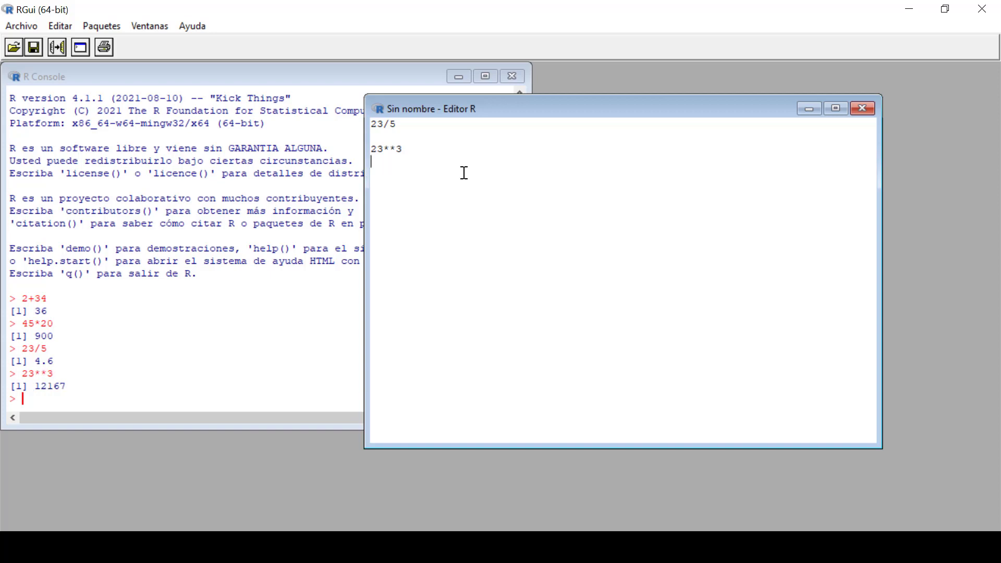
pyautogui.click(87, 378)
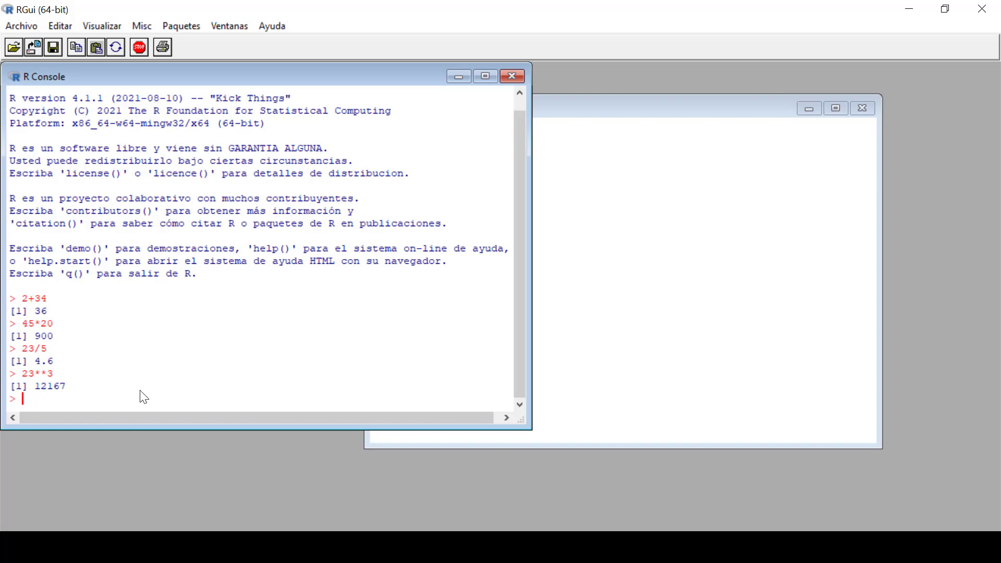
pyautogui.click(731, 108)
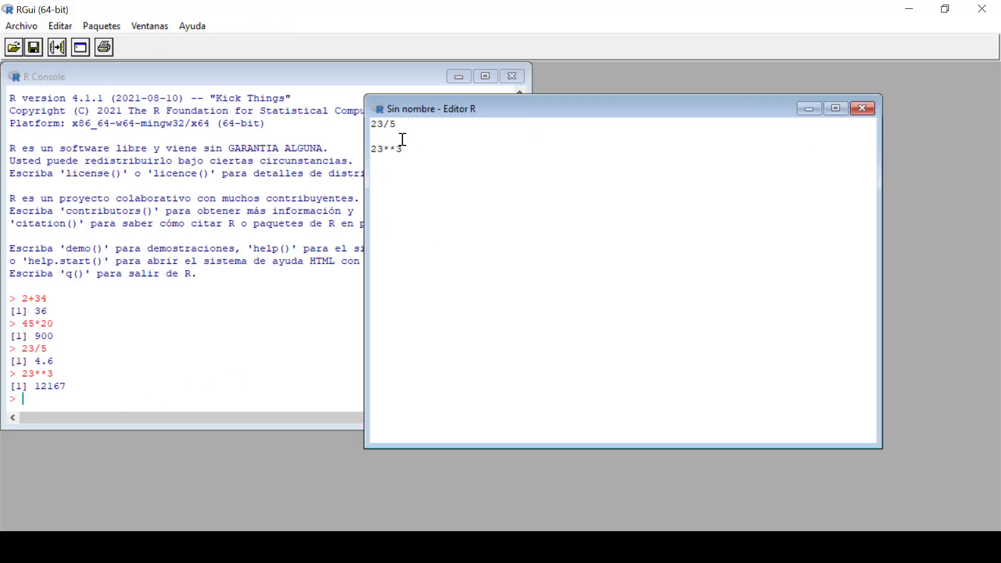
pyautogui.moveTo(475, 108); pyautogui.dragTo(475, 77)
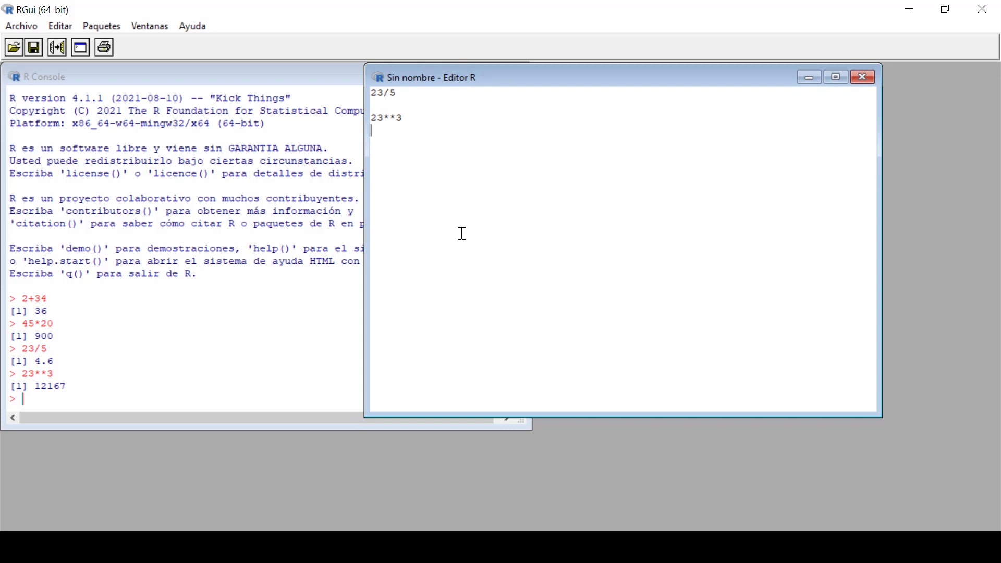
# - Save the script as script_1 with the R files type in the Documents folder and highlight its code lines
pyautogui.click(31, 26)
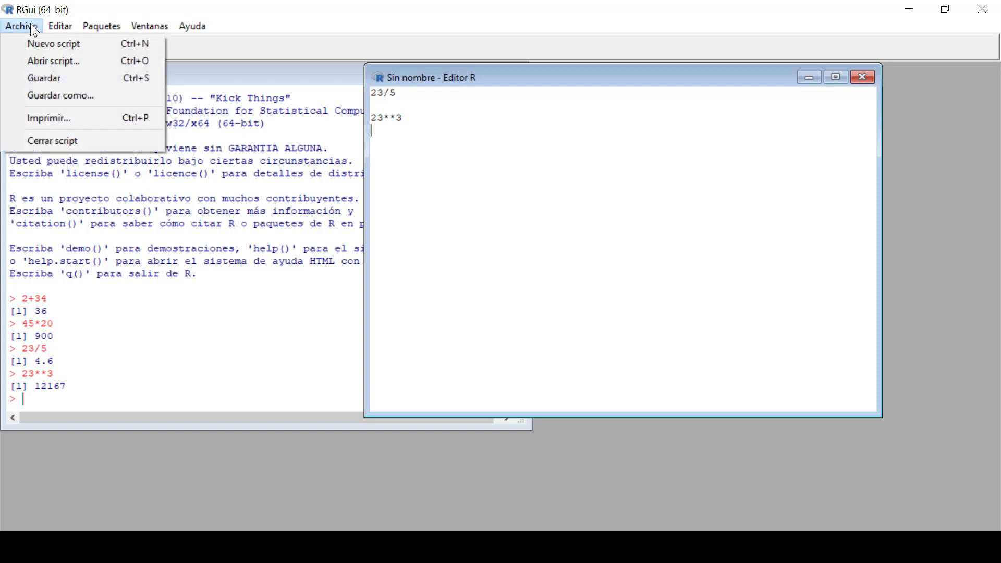
pyautogui.click(71, 79)
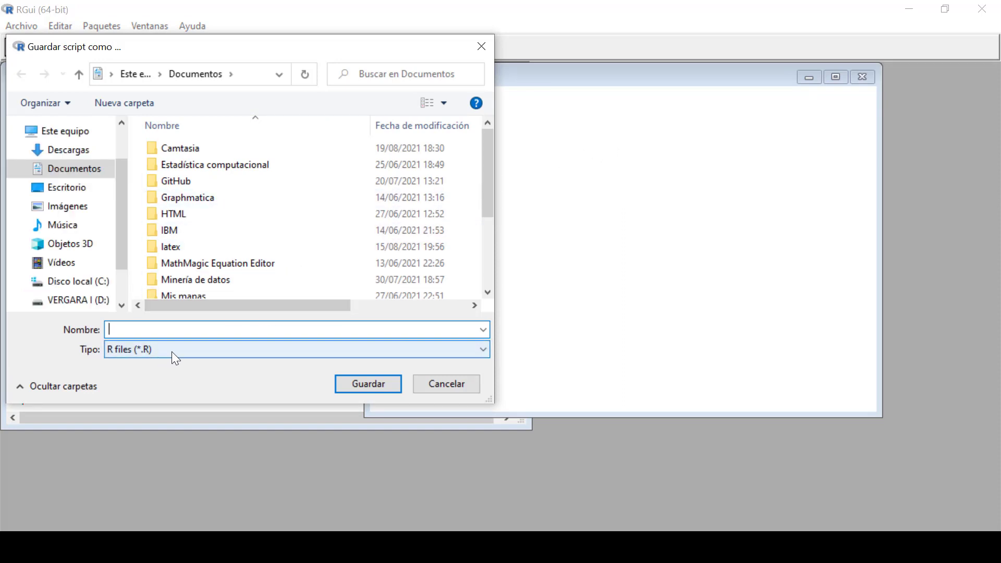
pyautogui.scroll(-2, 229, 267)
pyautogui.scroll(2, 232, 270)
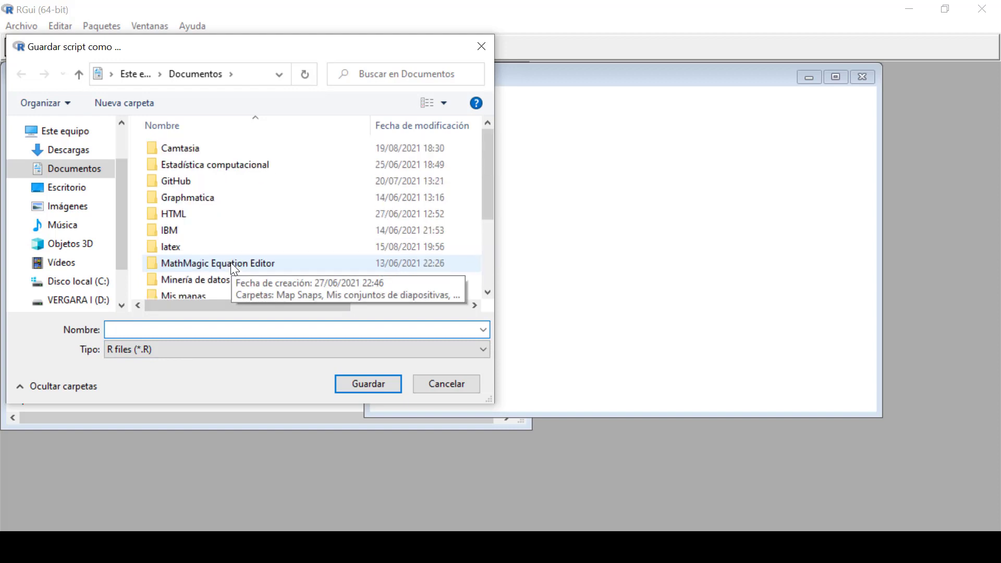
pyautogui.scroll(-2, 232, 270)
pyautogui.scroll(-1, 78, 208)
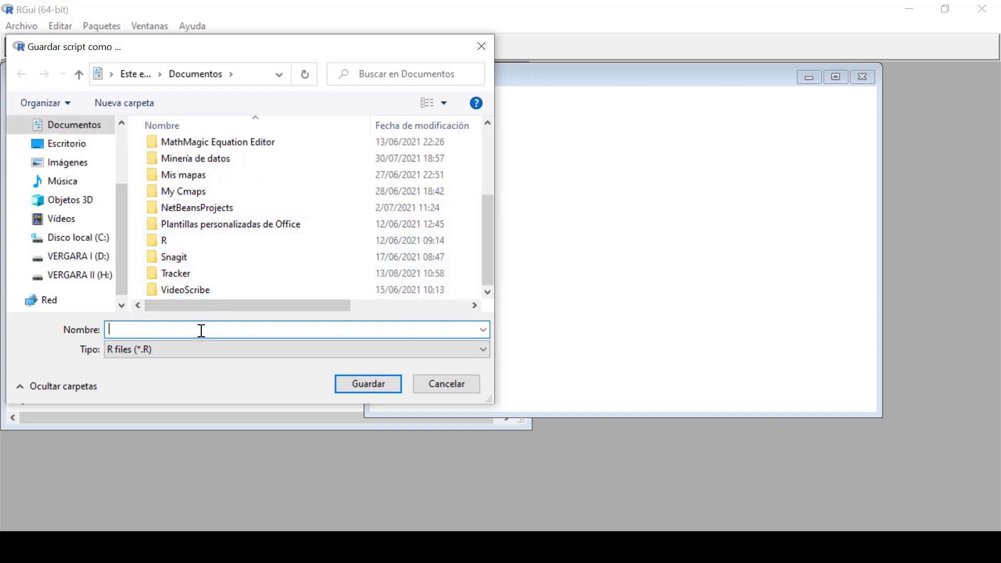
pyautogui.write('script_1')
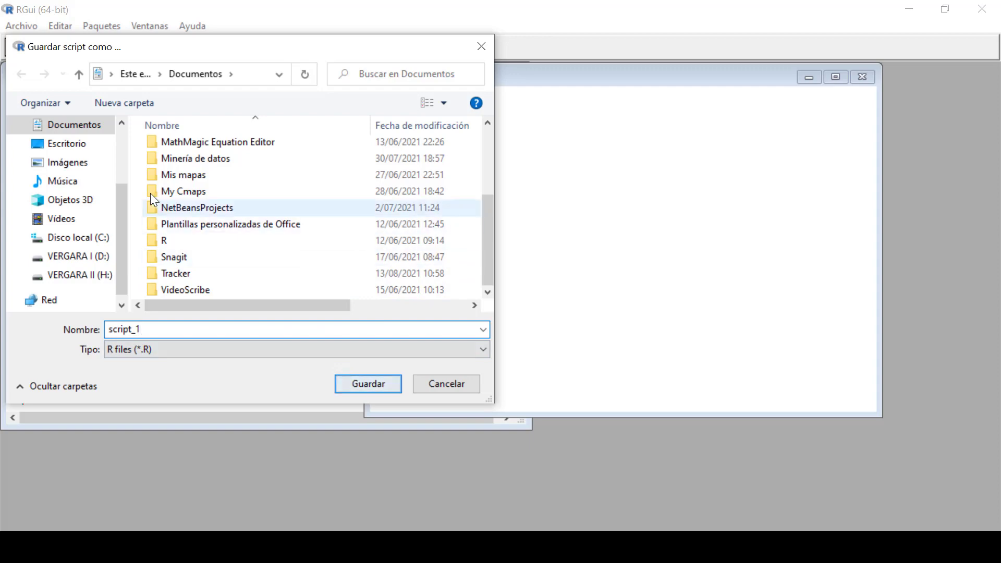
pyautogui.click(91, 130)
pyautogui.click(363, 382)
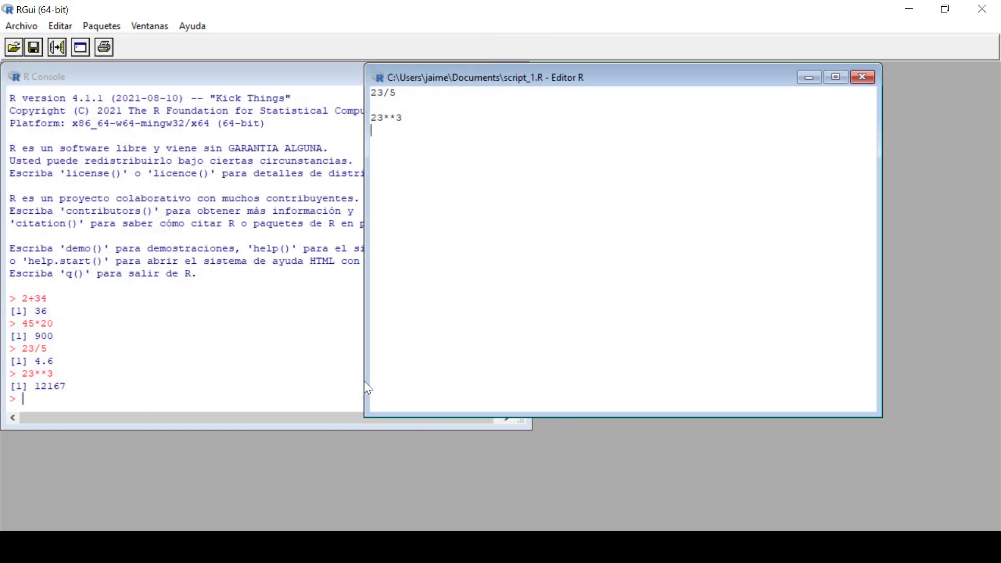
pyautogui.moveTo(404, 118); pyautogui.dragTo(370, 92)
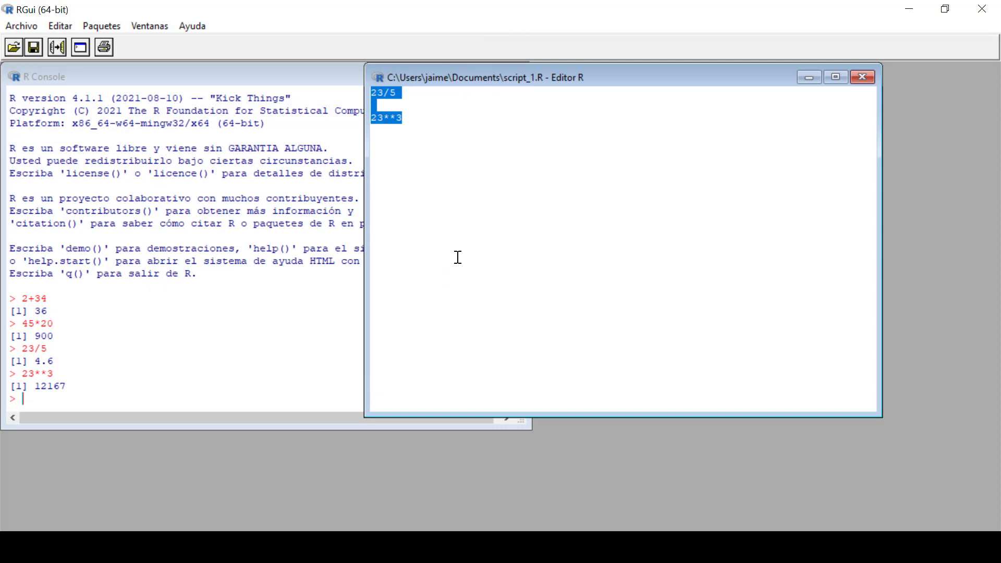
# - Switch to File Explorer and locate the saved script_1 file in the Documents folder
pyautogui.moveTo(176, 547)
pyautogui.click(175, 472)
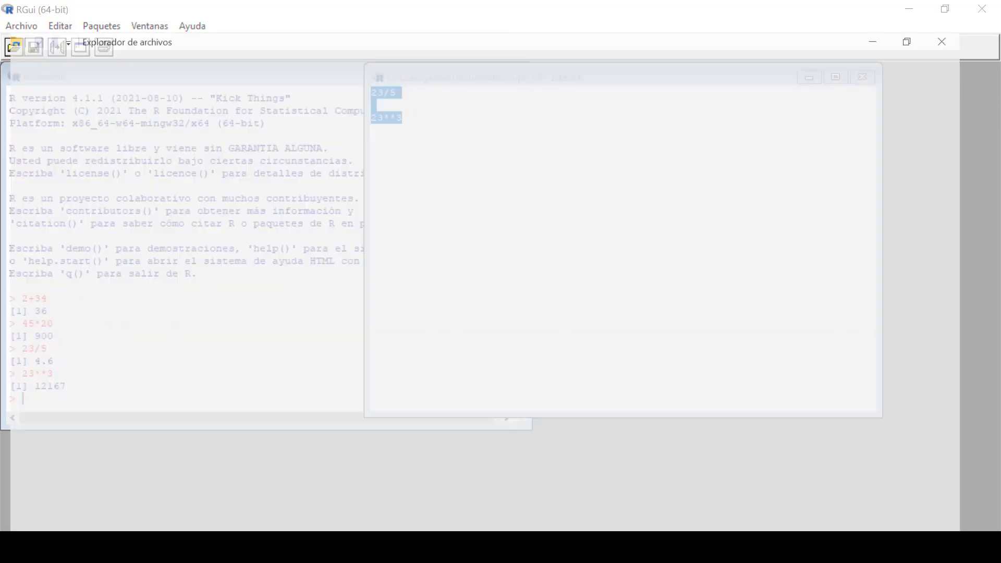
pyautogui.click(67, 249)
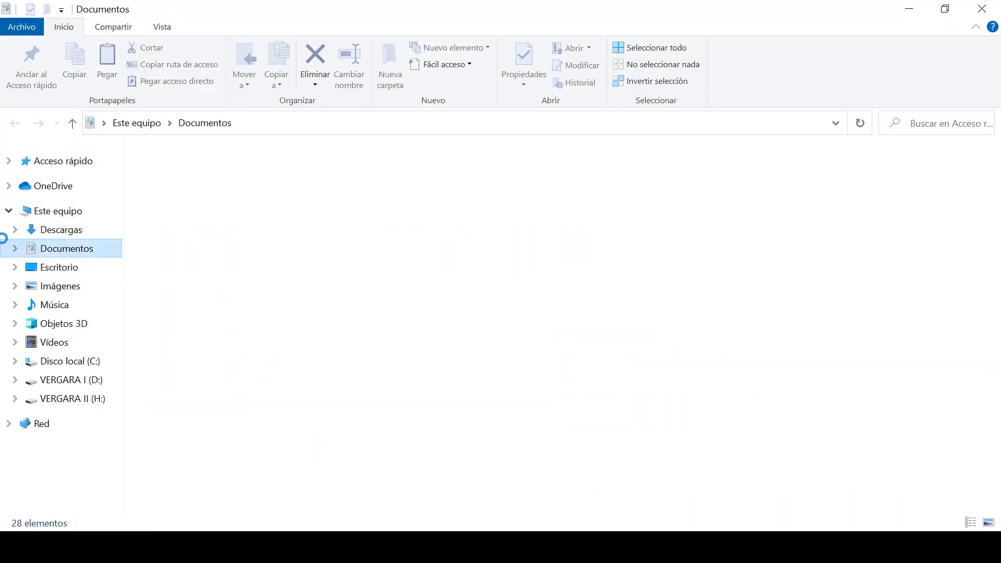
pyautogui.scroll(-3, 357, 197)
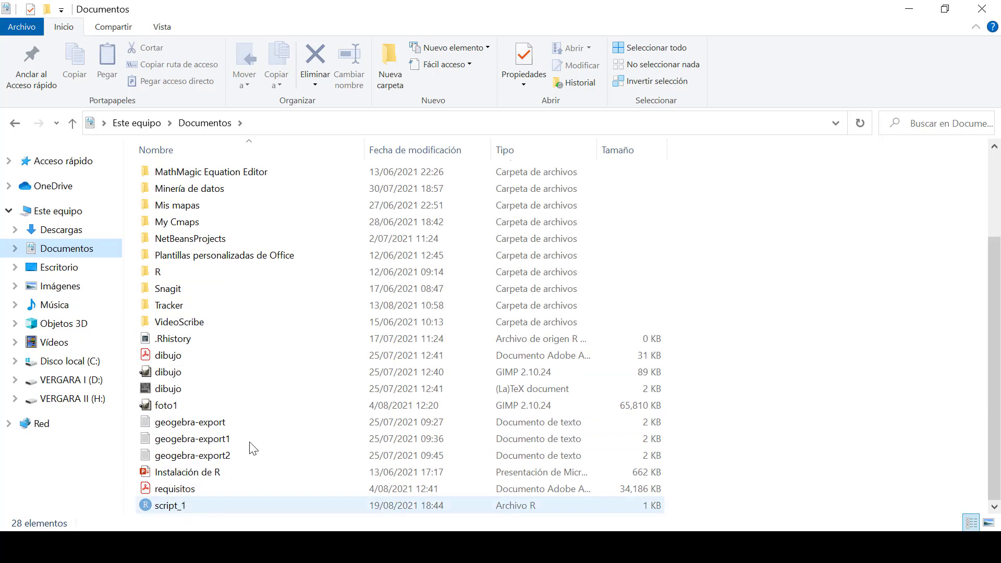
pyautogui.click(199, 506)
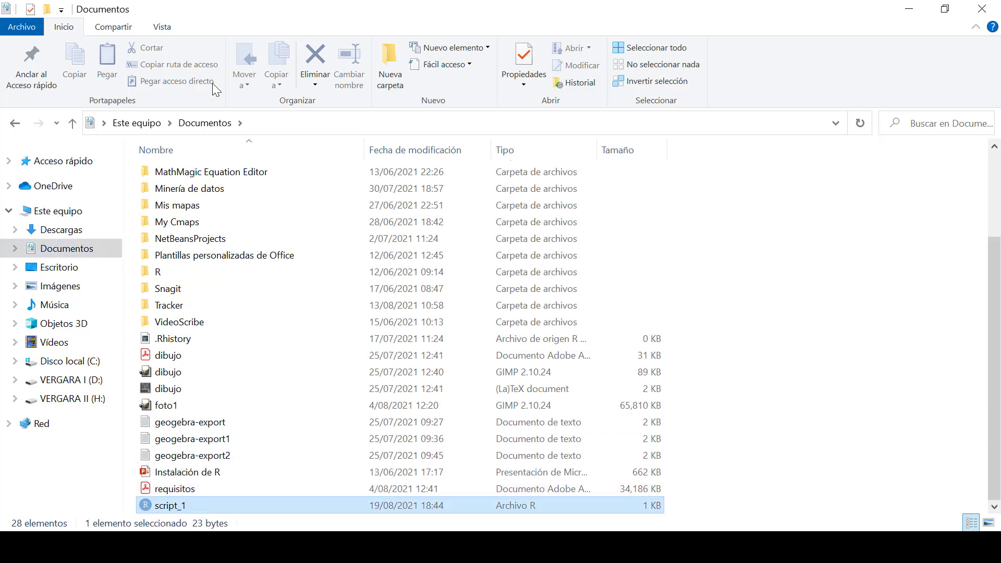
# - Open script_1 from the Documents folder with Bloc de notas, highlight its code lines and return to RGui
pyautogui.hotkey('shift', 'F10')
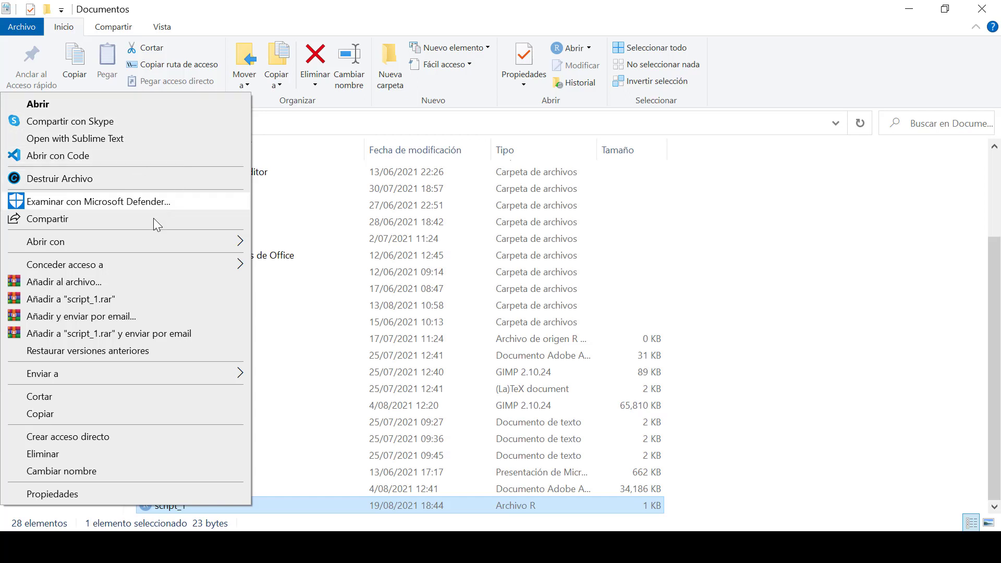
pyautogui.moveTo(151, 245)
pyautogui.click(286, 243)
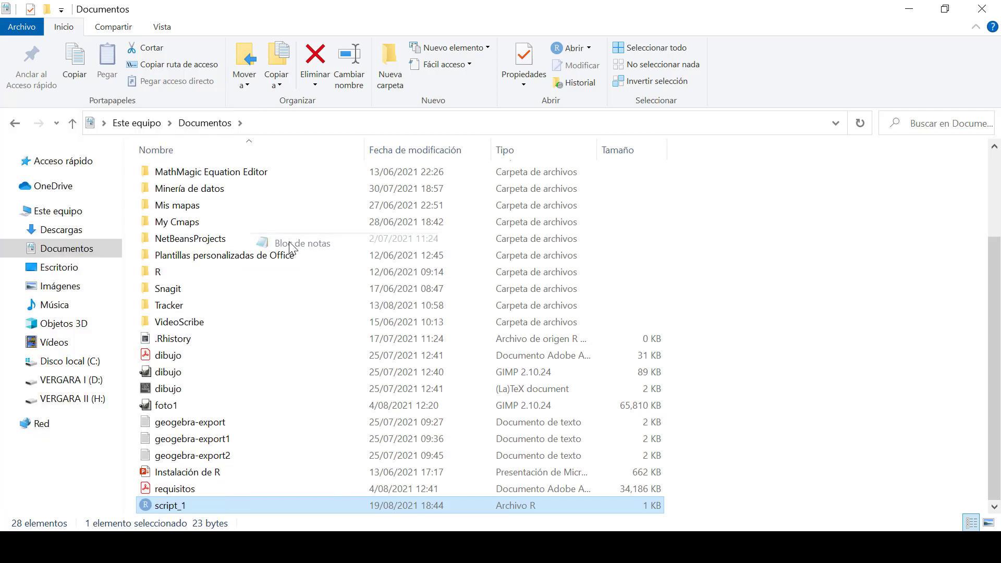
pyautogui.moveTo(335, 134); pyautogui.dragTo(284, 94)
pyautogui.click(903, 61)
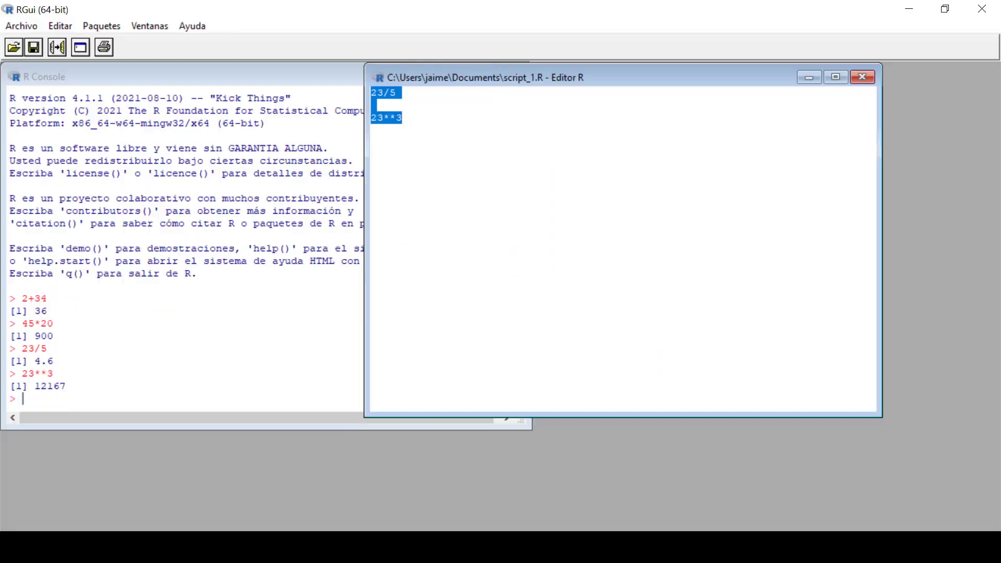
# - Move the script_1 editor window off the console's text, then highlight its code lines and clear the selection
pyautogui.moveTo(487, 77); pyautogui.dragTo(541, 96)
pyautogui.click(33, 399)
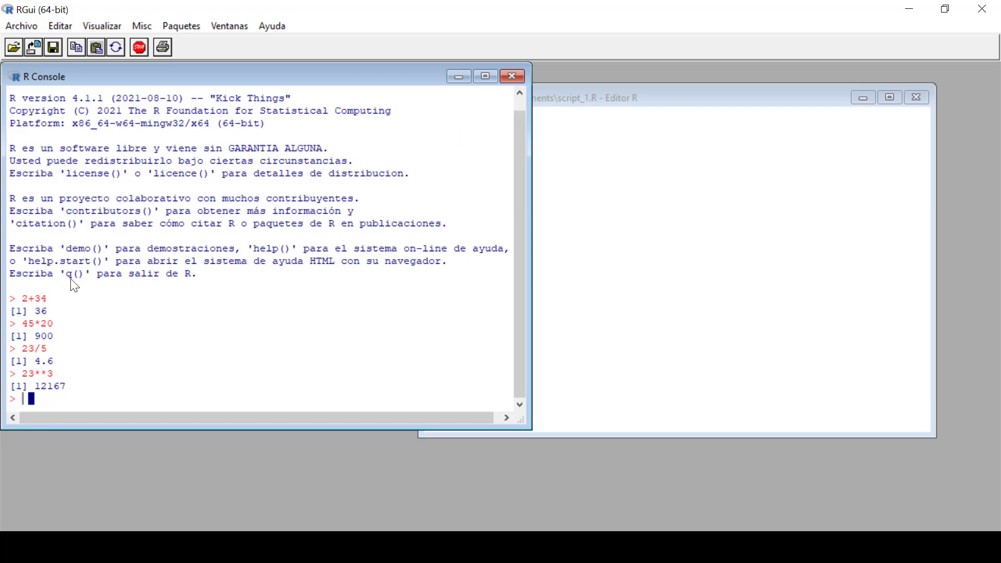
pyautogui.click(649, 102)
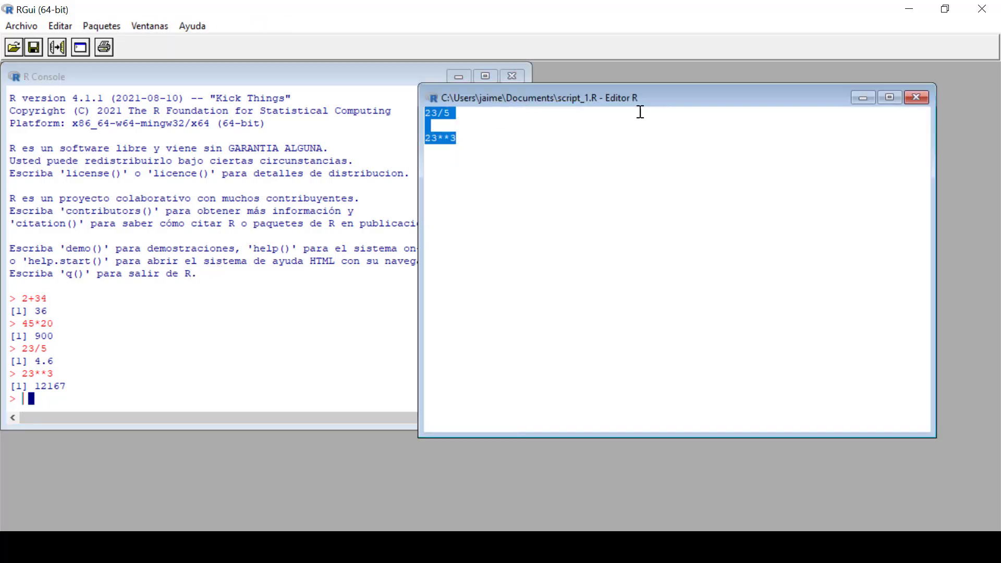
pyautogui.click(582, 109)
pyautogui.moveTo(580, 104)
pyautogui.mouseDown()
pyautogui.moveTo(579, 114)
pyautogui.moveTo(496, 113)
pyautogui.moveTo(564, 105)
pyautogui.mouseUp()
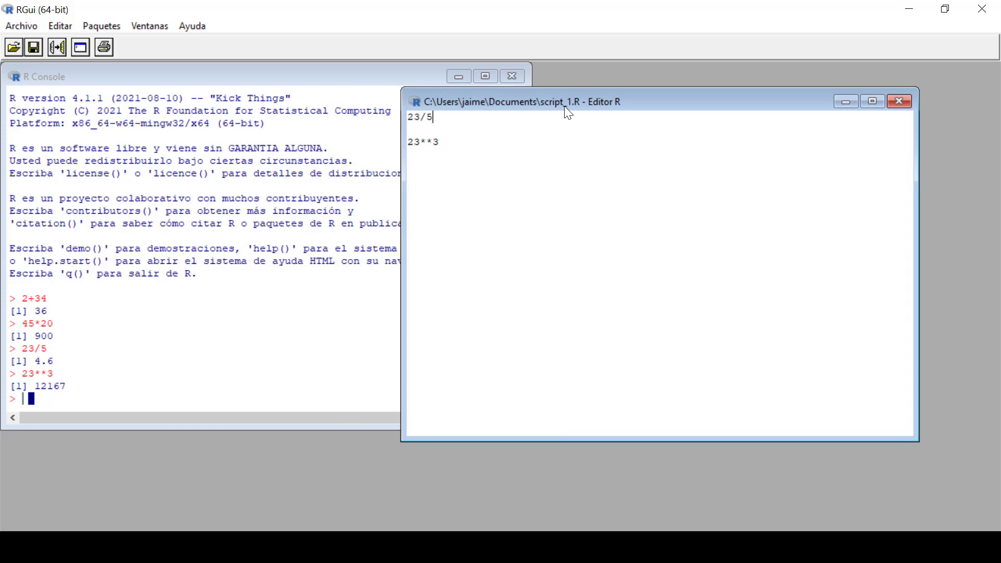
pyautogui.moveTo(469, 145); pyautogui.dragTo(413, 116)
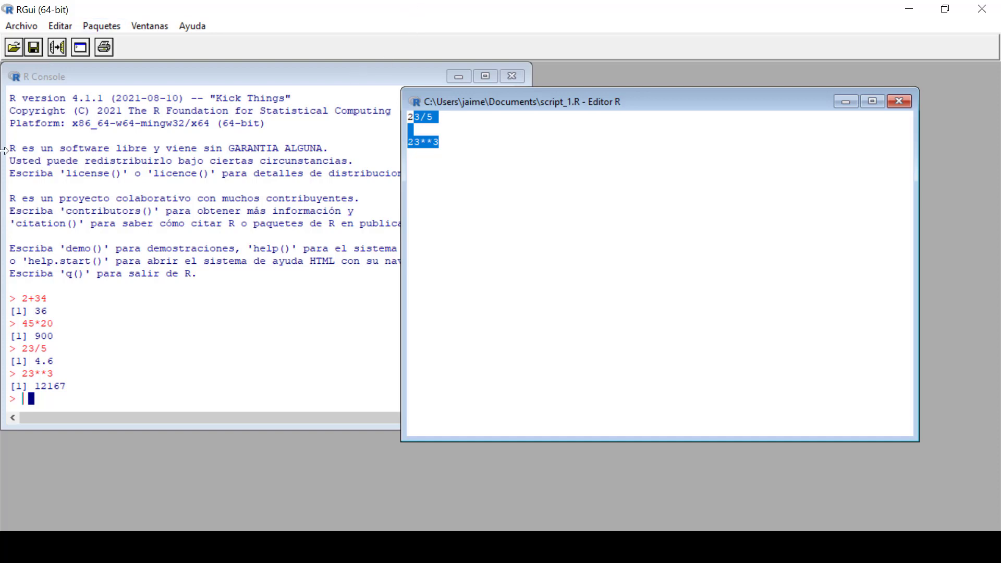
pyautogui.click(444, 142)
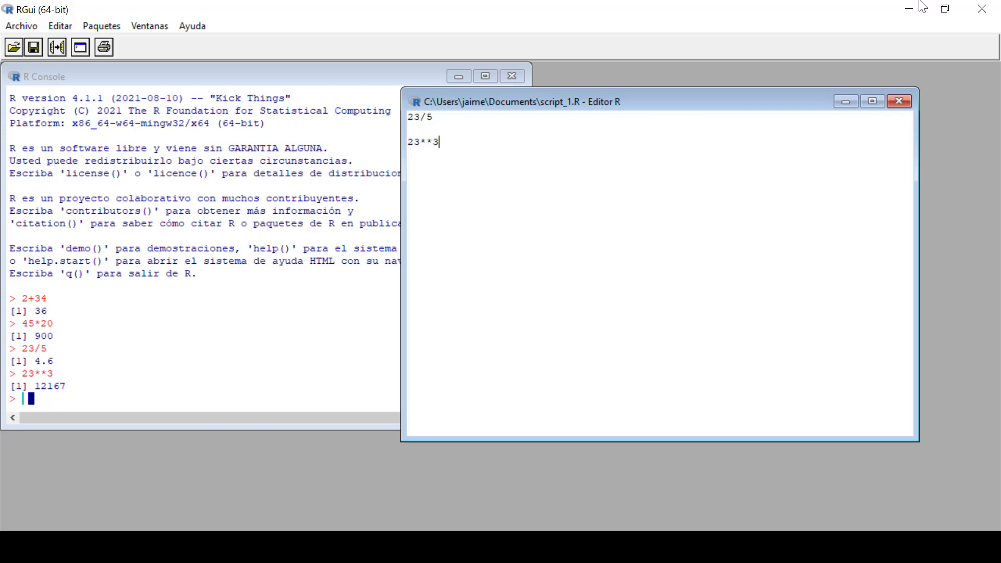
# - Quit R without saving the workspace image
pyautogui.click(982, 9)
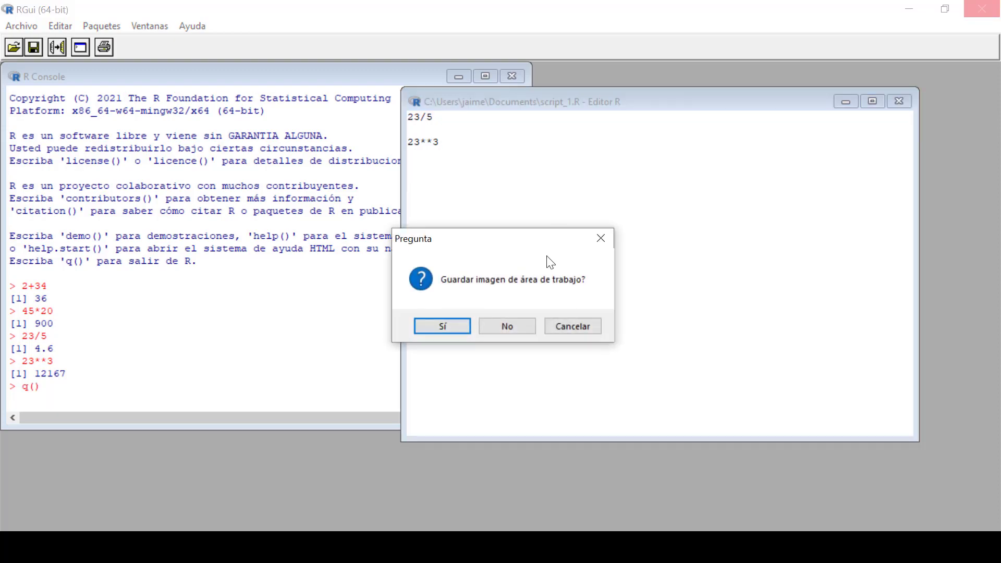
pyautogui.click(519, 320)
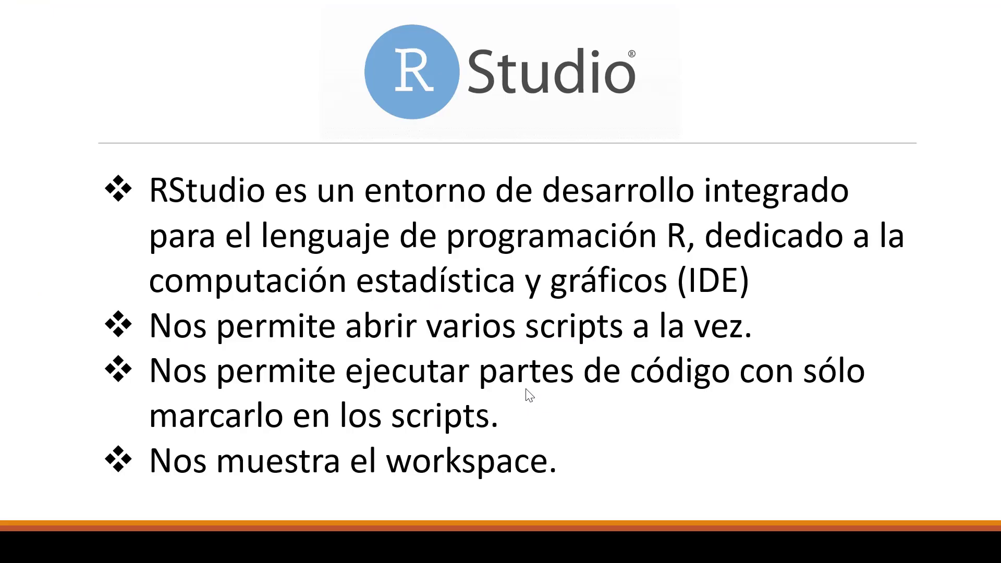